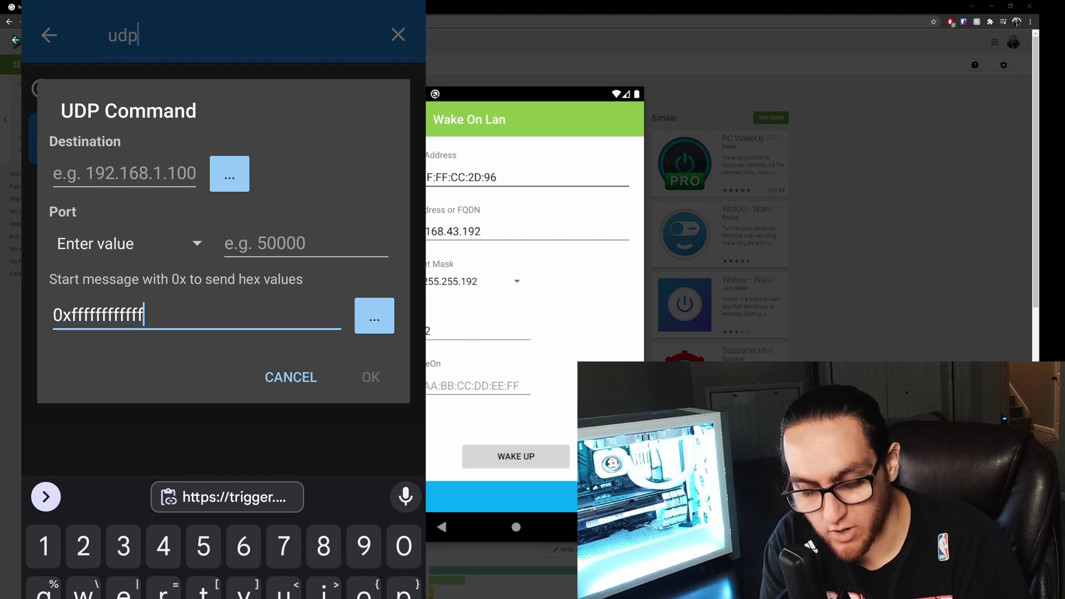
# Step: Append the computer's MAC address cc1fffcc2d96 to the 0xffffffffffff hex message of the UDP command
pyautogui.write('cc')
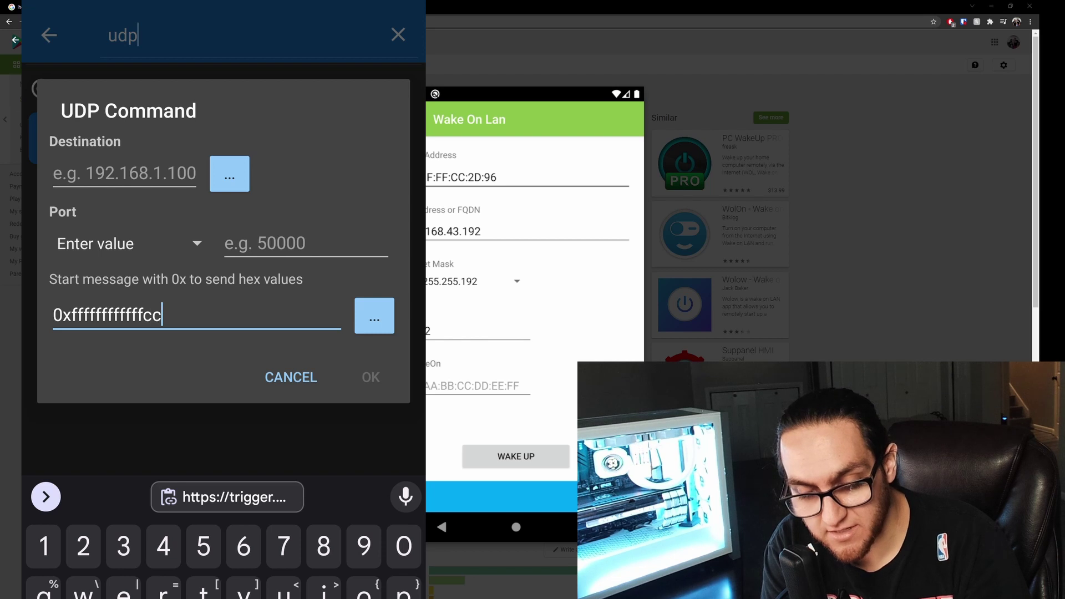
pyautogui.write('1f')
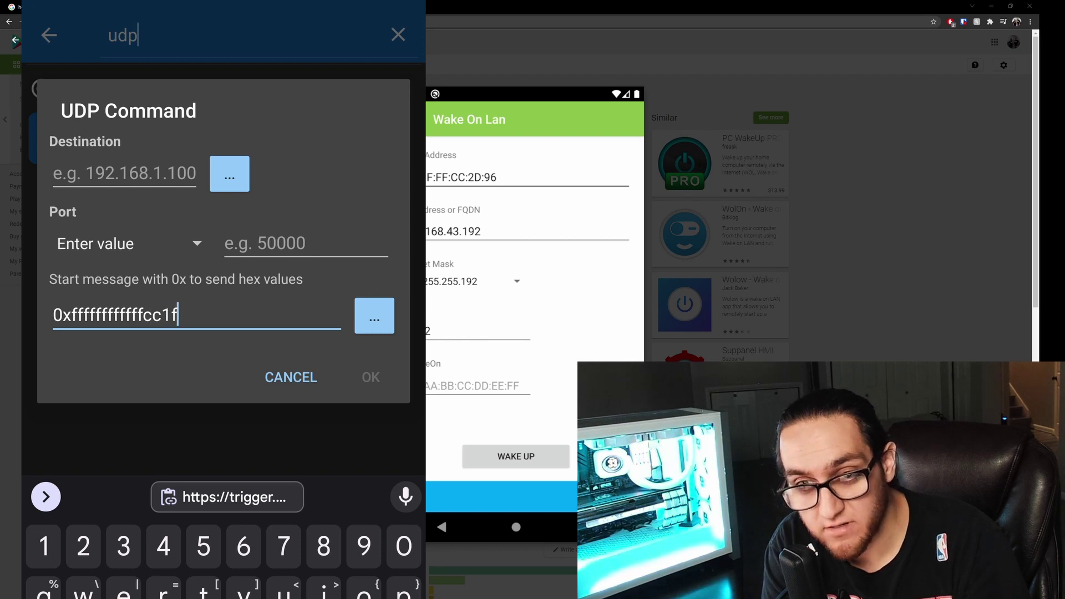
pyautogui.write('ffcc2d')
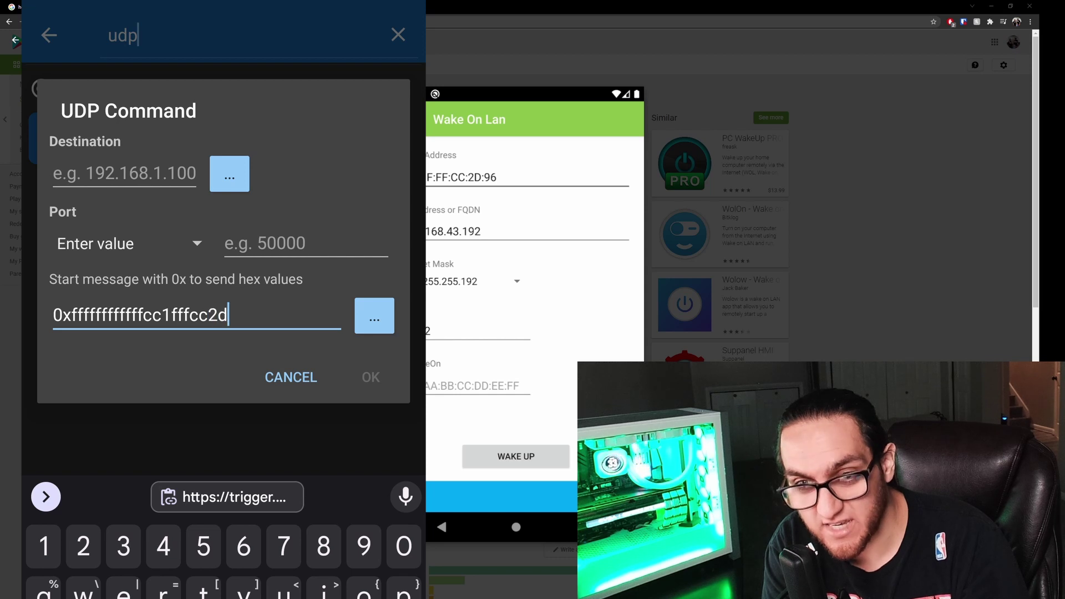
pyautogui.write('96')
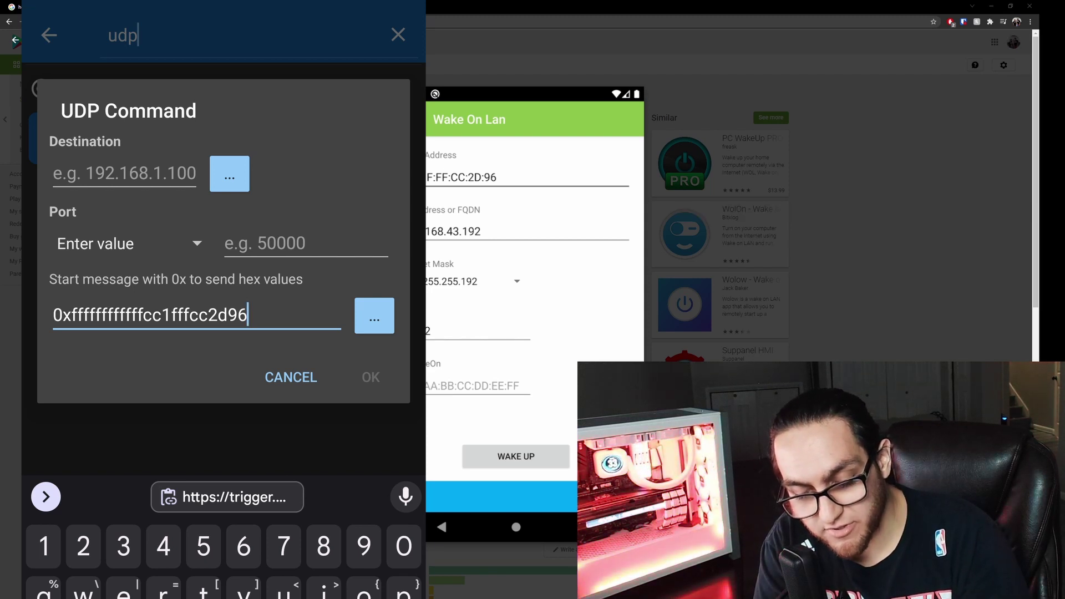
# Step: Copy the MAC address cc1fffcc2d96 within the message and paste it once more at the message's end
pyautogui.click(200, 313)
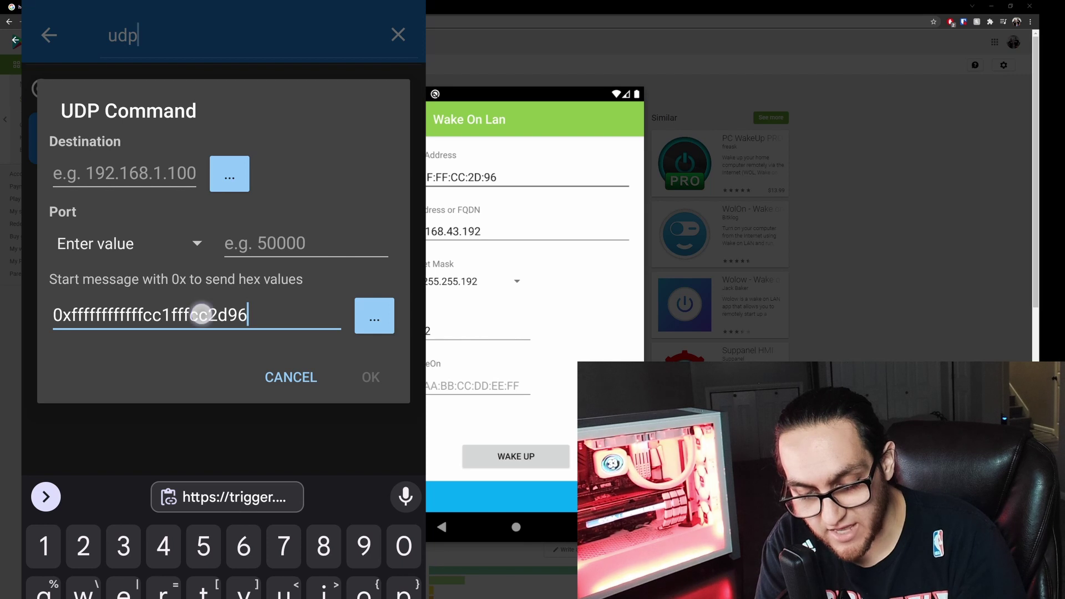
pyautogui.moveTo(44, 355); pyautogui.dragTo(143, 357)
pyautogui.hotkey('ctrl', 'c')
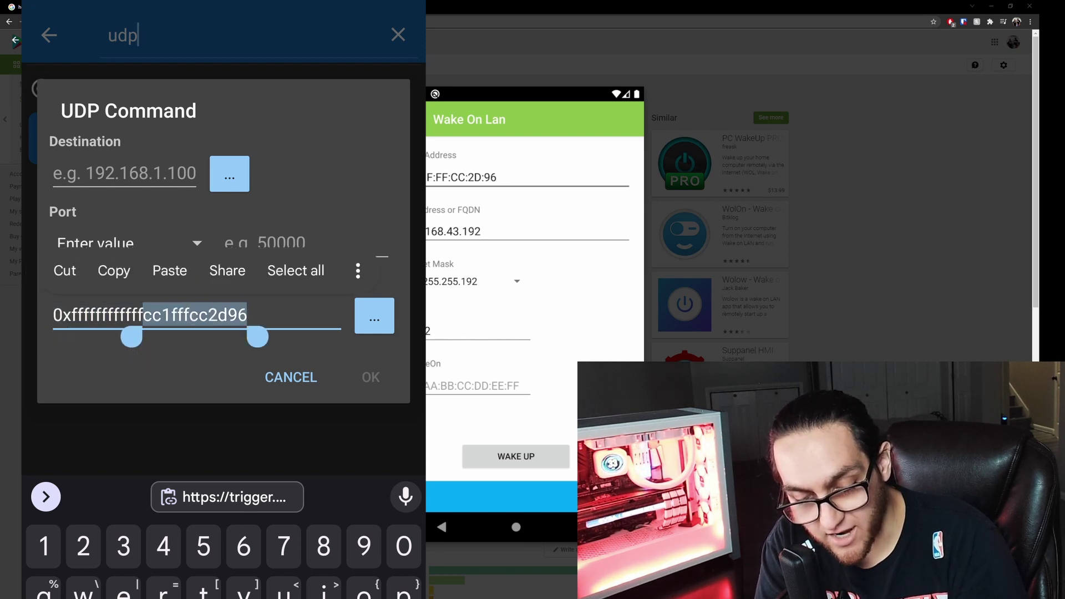
pyautogui.click(114, 271)
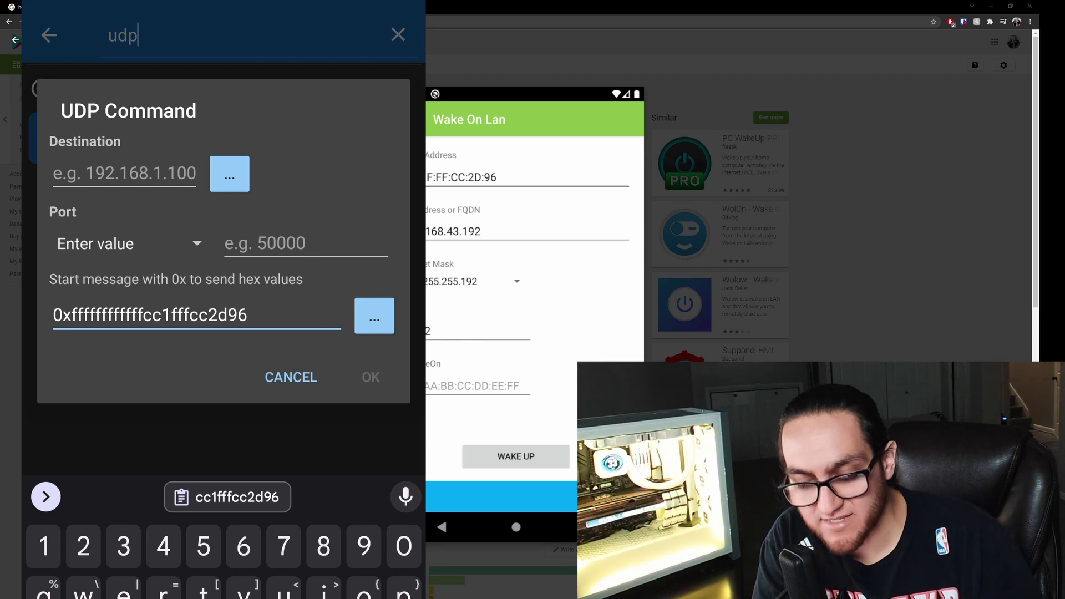
pyautogui.click(285, 313)
pyautogui.click(187, 270)
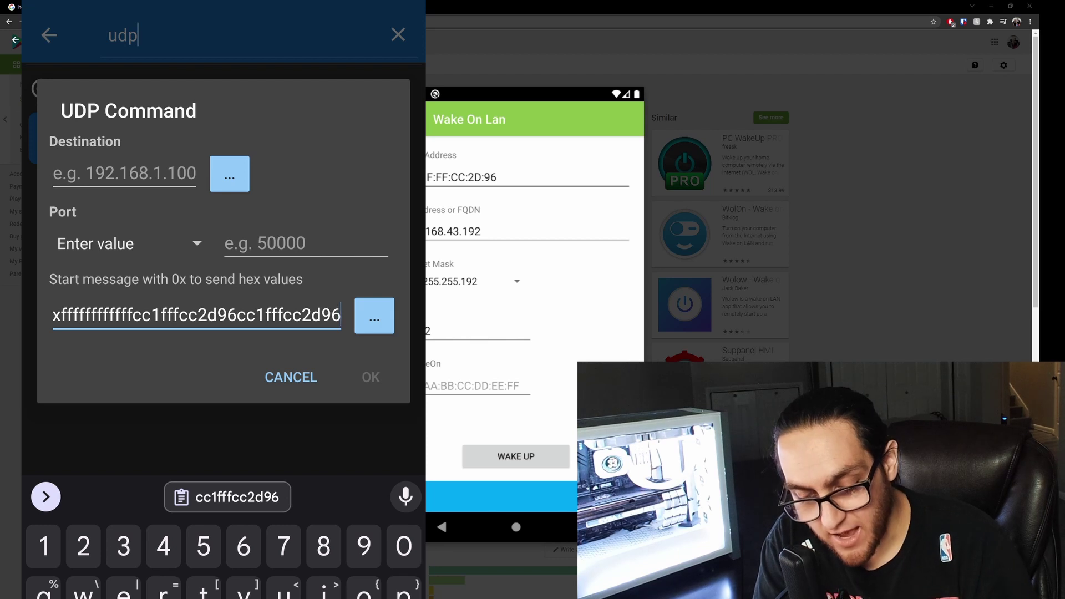
# Step: Set the UDP command's port to 7 and its destination to 192.168.43.255, and accept the action
pyautogui.click(305, 244)
pyautogui.write('7')
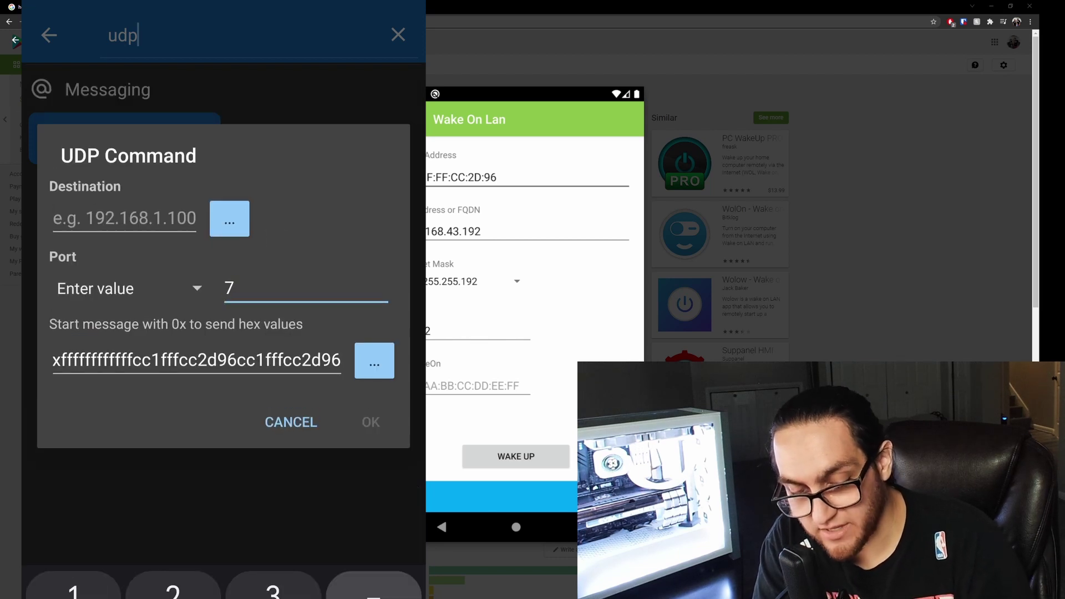
pyautogui.click(125, 218)
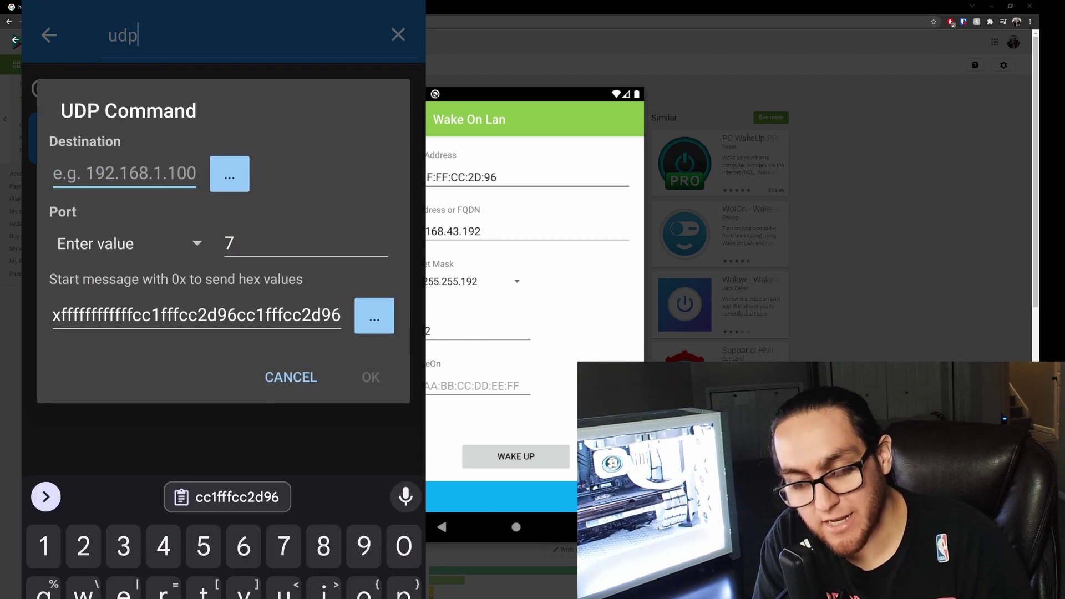
pyautogui.write('1')
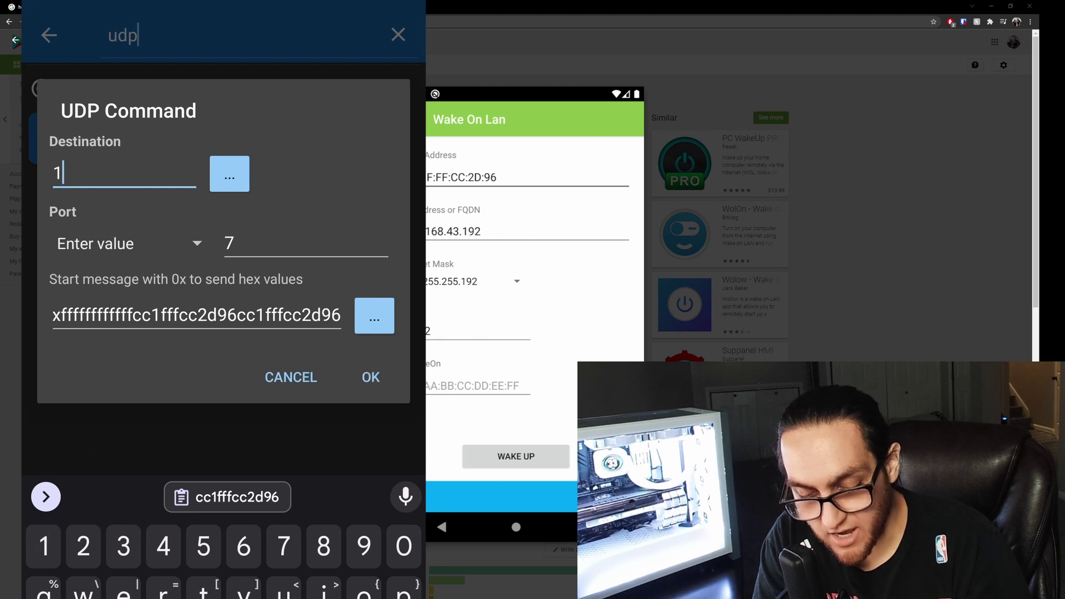
pyautogui.write('92.')
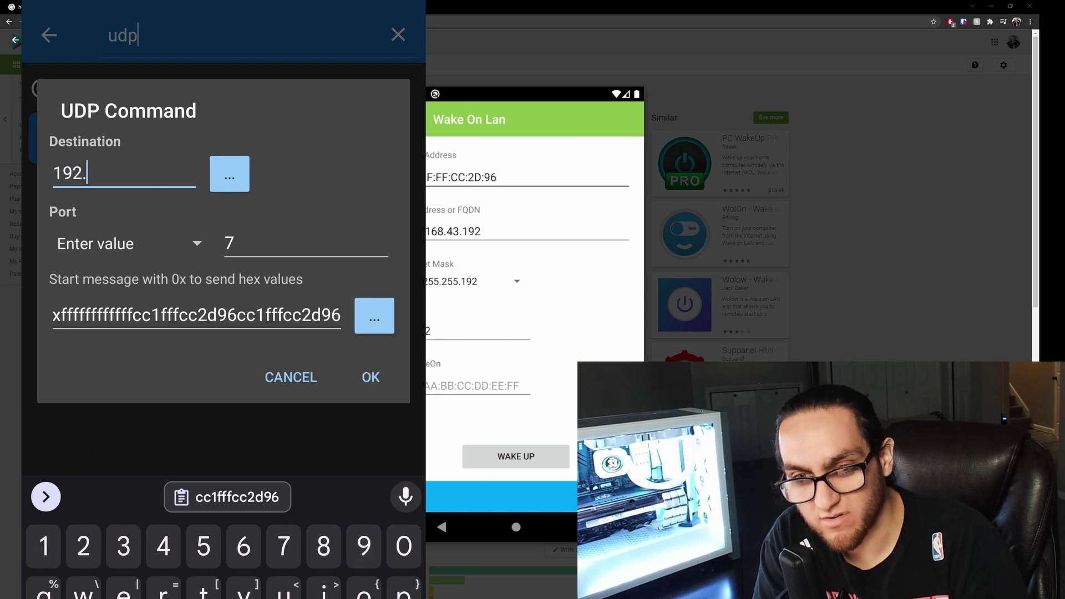
pyautogui.write('168')
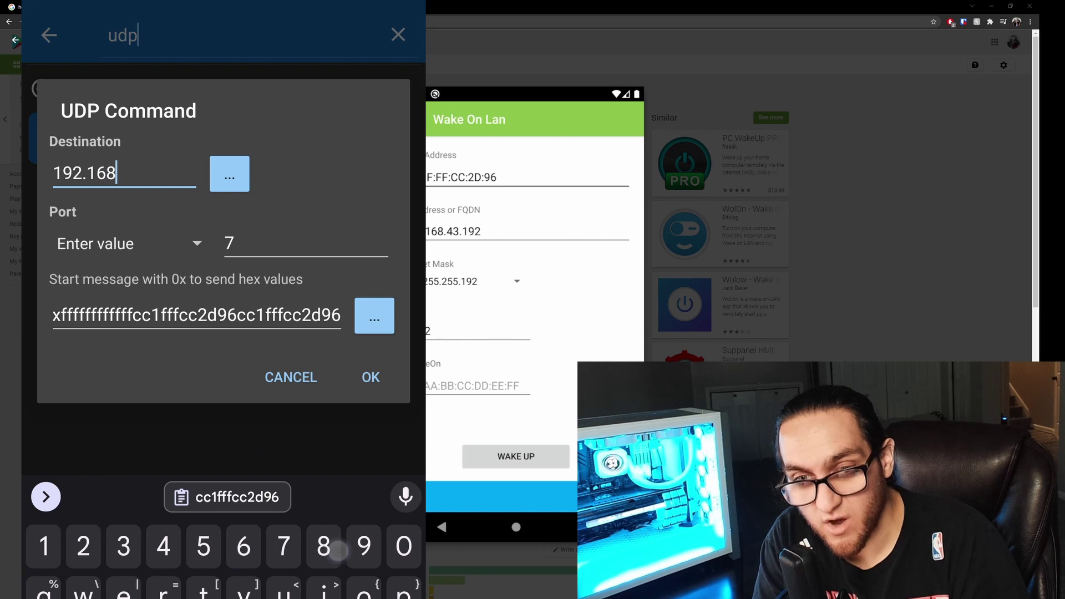
pyautogui.write('.43')
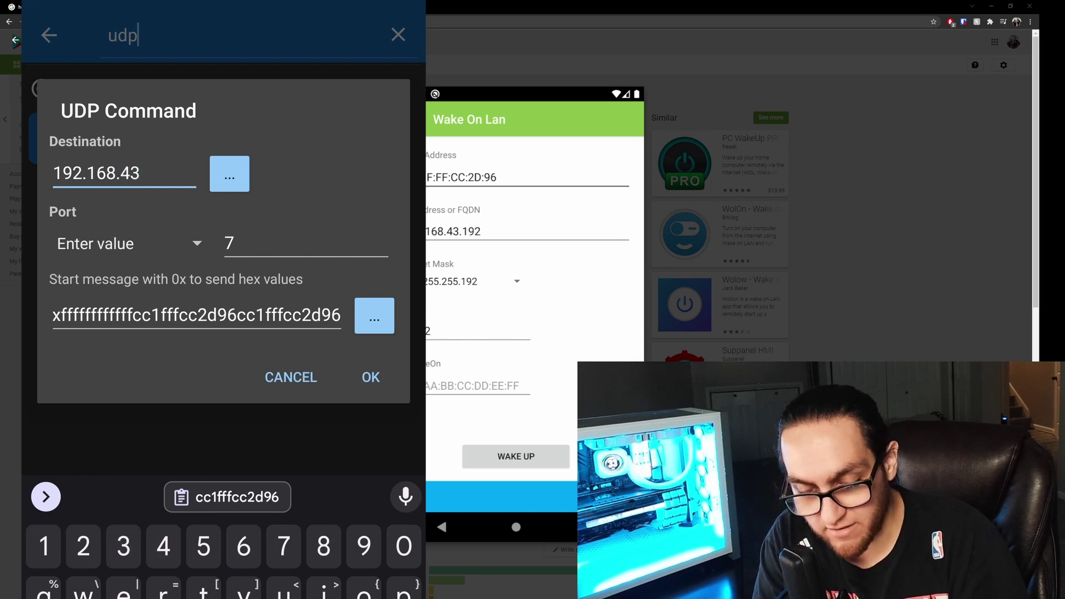
pyautogui.write('.')
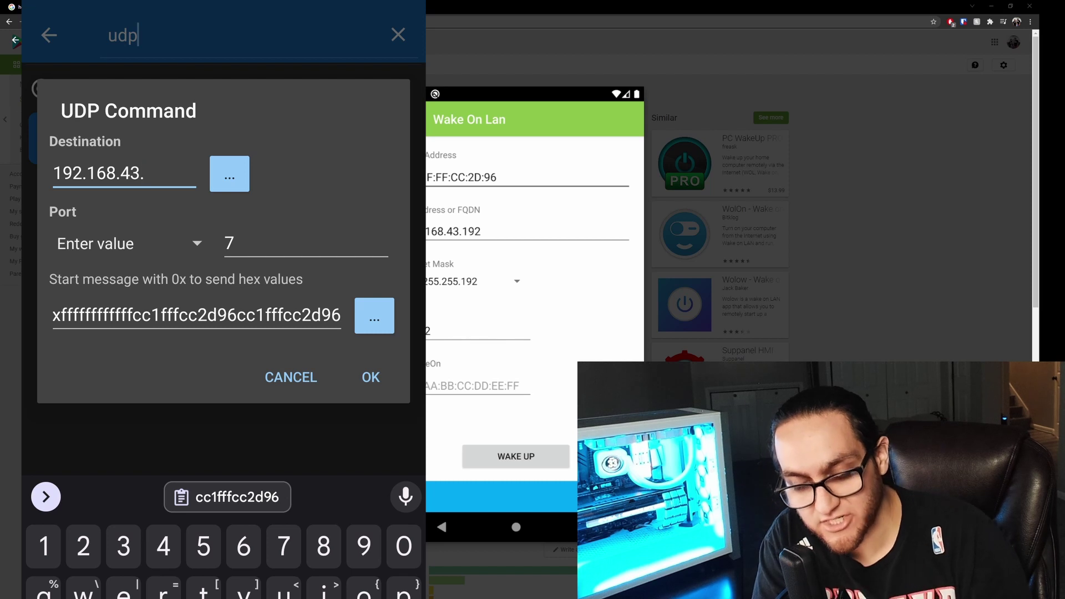
pyautogui.write('255')
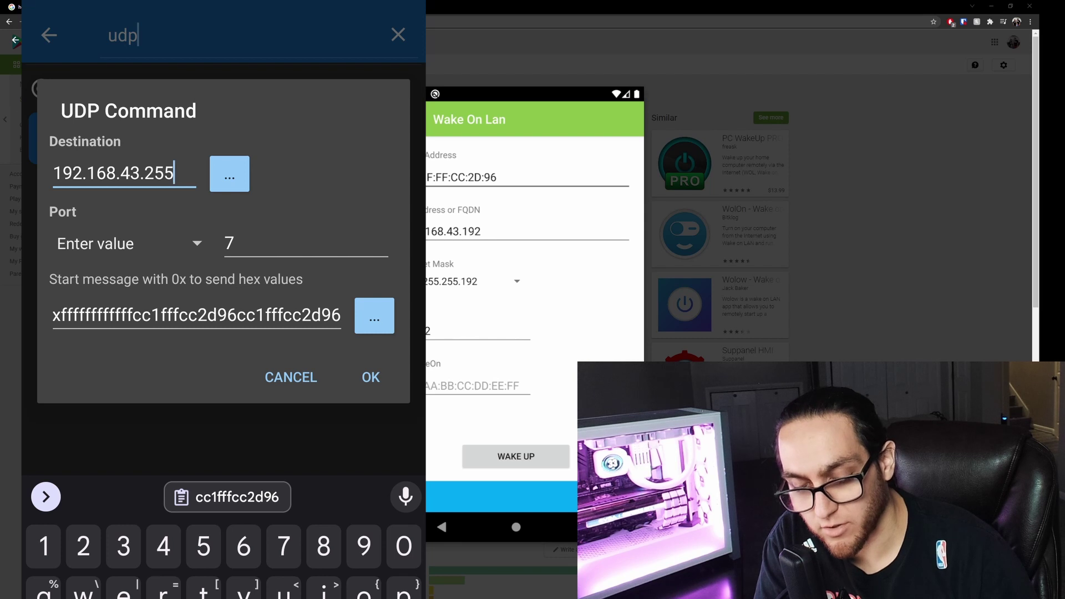
pyautogui.click(371, 377)
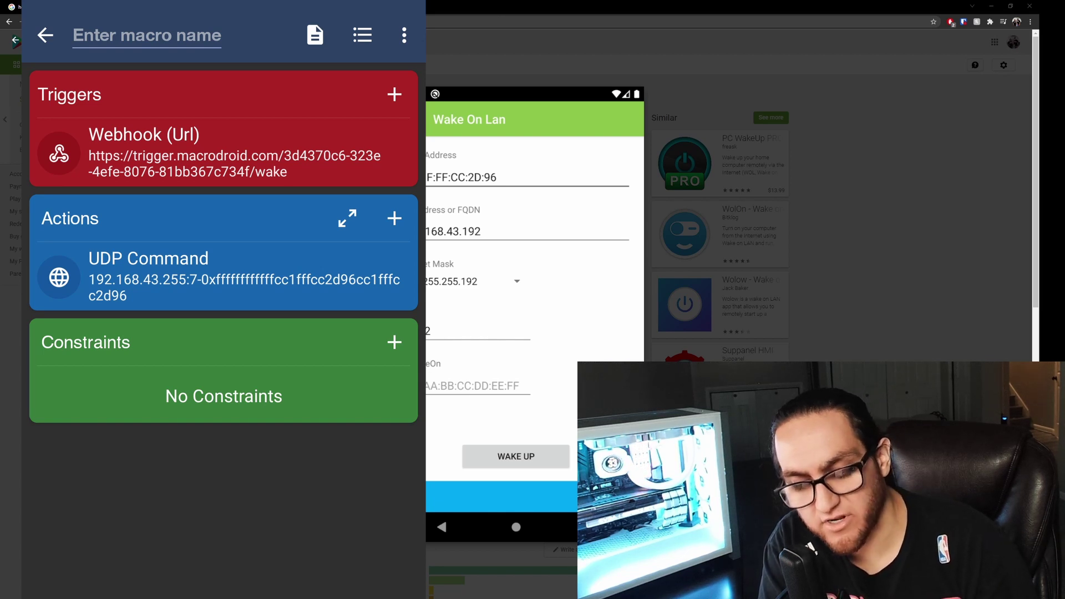
pyautogui.click(231, 250)
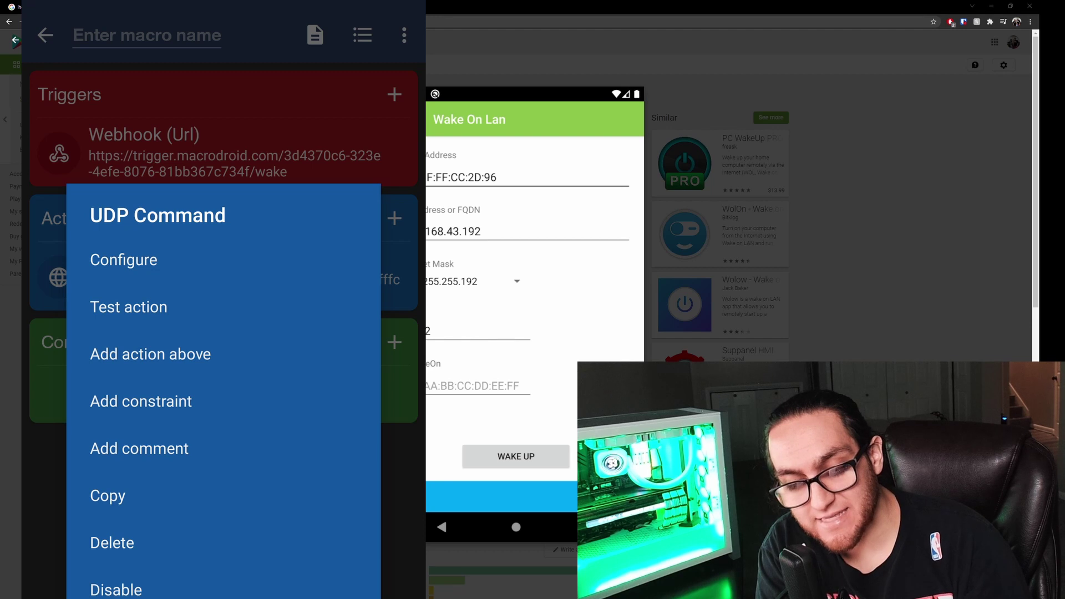
pyautogui.moveTo(147, 310); pyautogui.dragTo(358, 307)
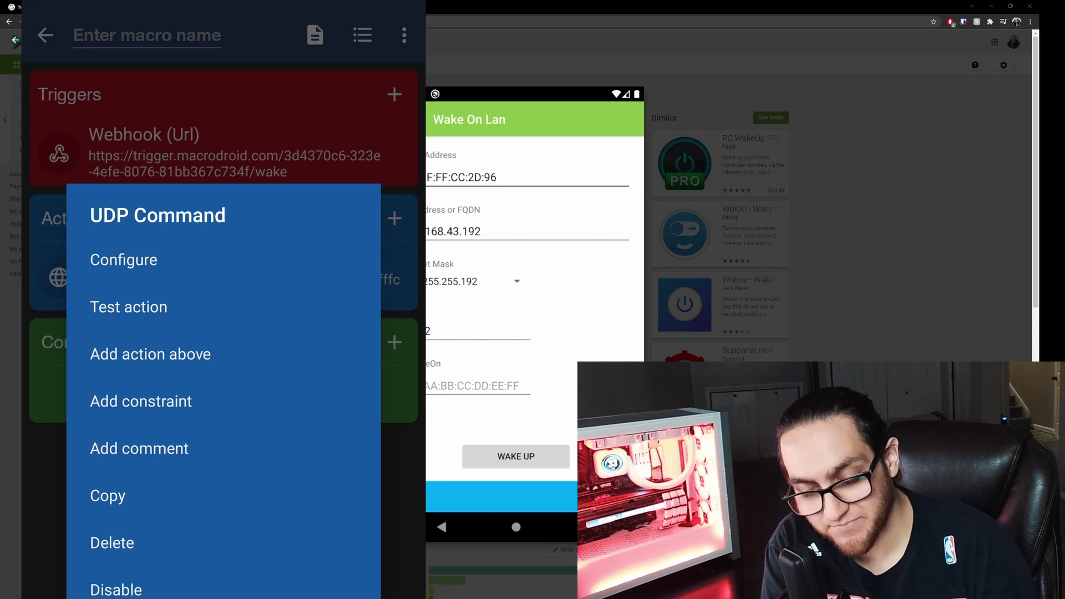
pyautogui.press('Escape')
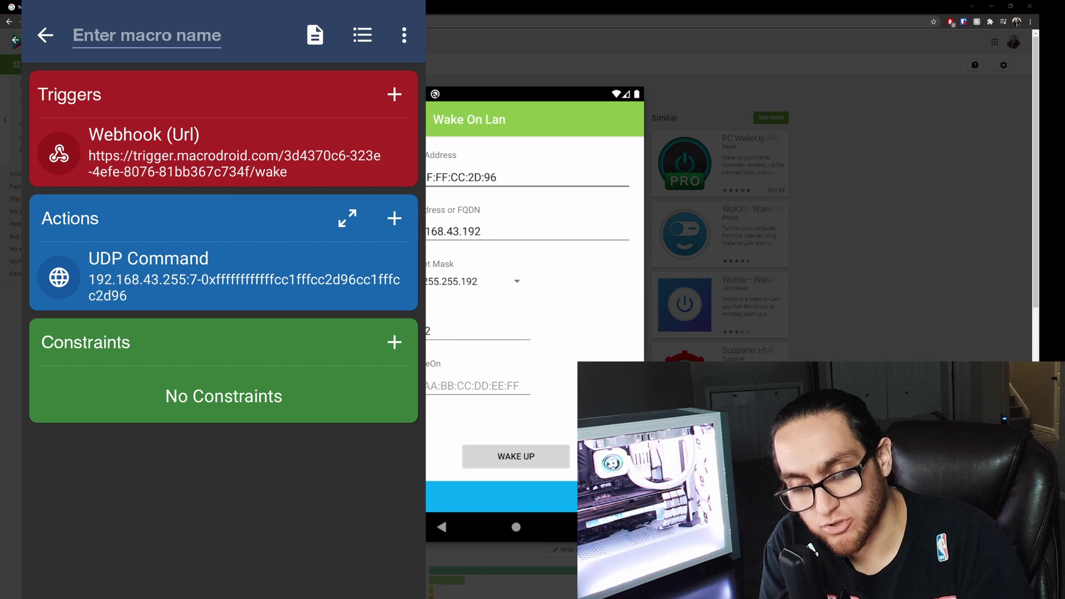
# Step: Open the configuration of the macro's Webhook trigger, copy its URL, and leave the configuration
pyautogui.click(149, 146)
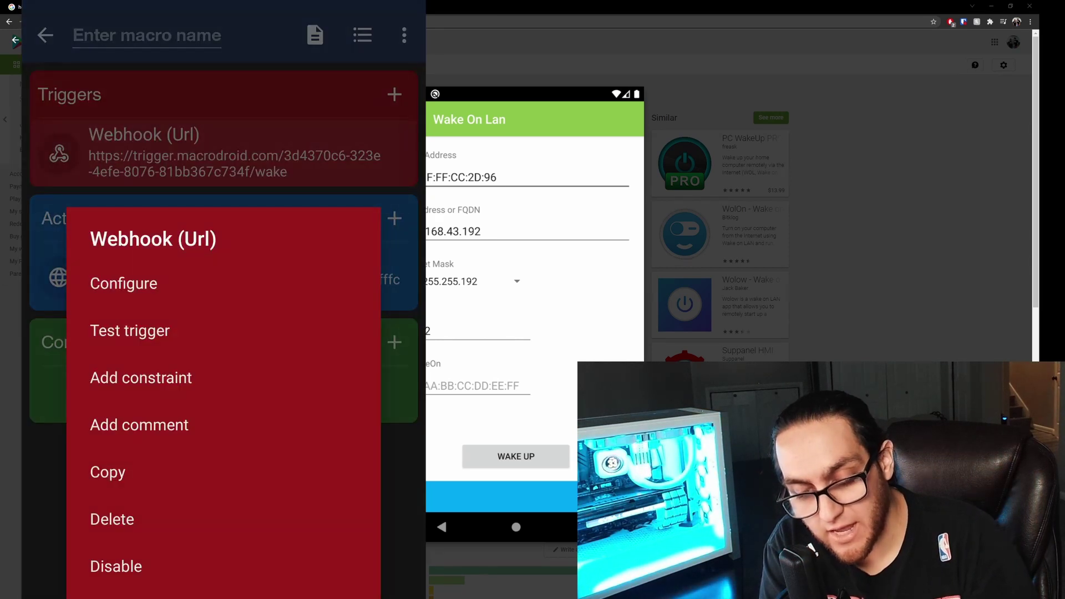
pyautogui.click(117, 287)
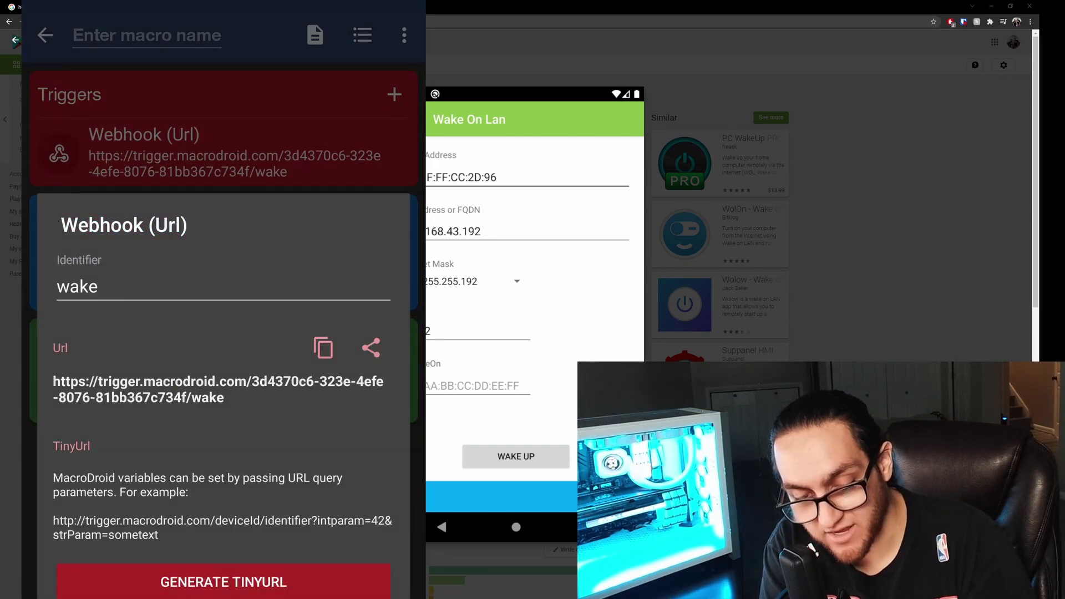
pyautogui.click(323, 348)
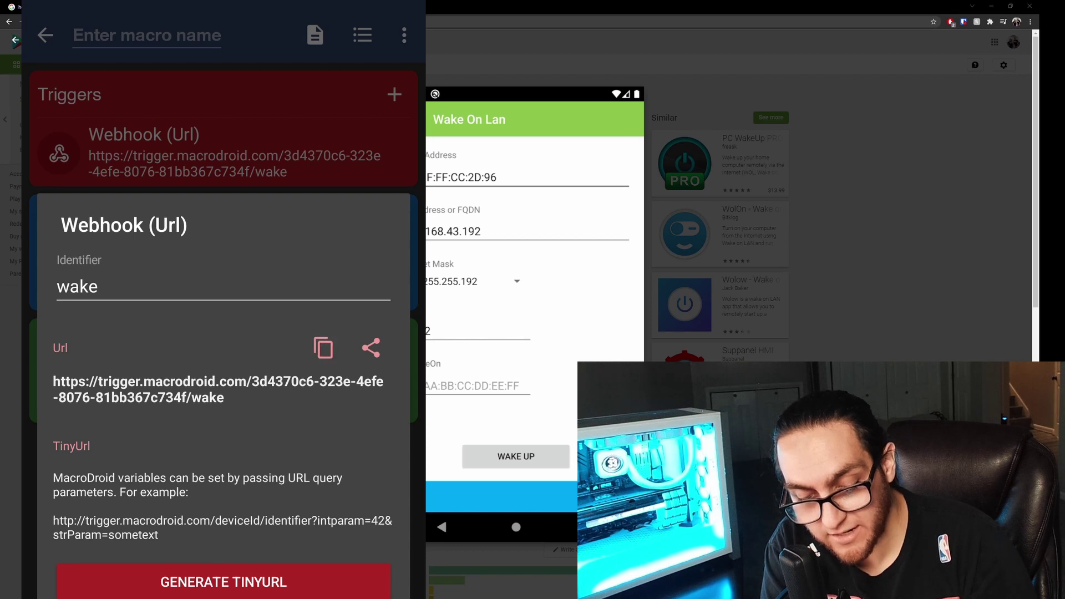
pyautogui.press('Escape')
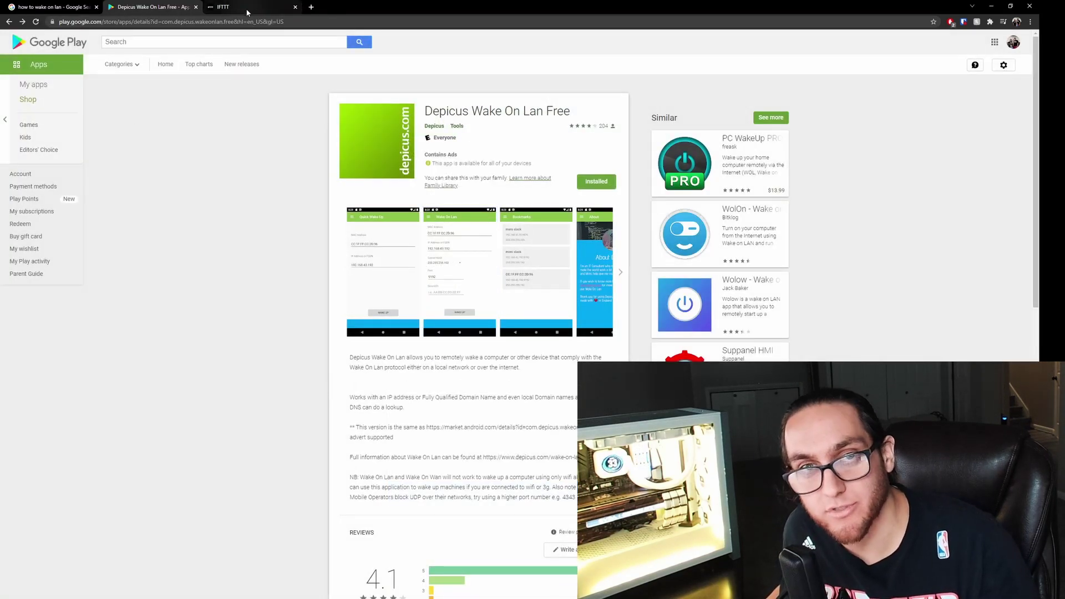
# Step: Switch to the IFTTT site and log in by continuing with an Apple, Google, or Facebook account
pyautogui.click(247, 12)
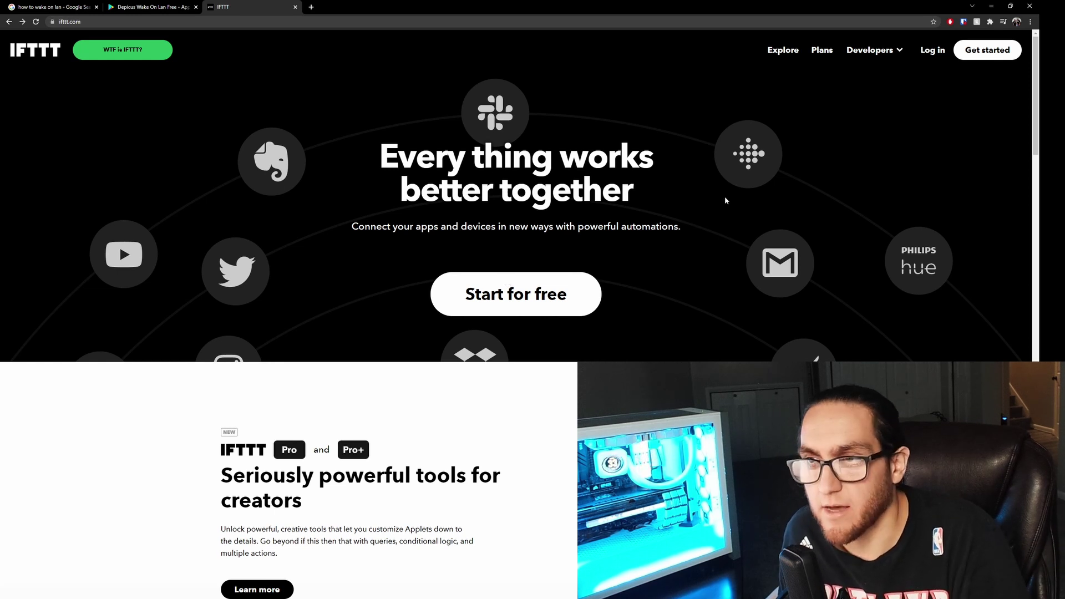
pyautogui.click(923, 54)
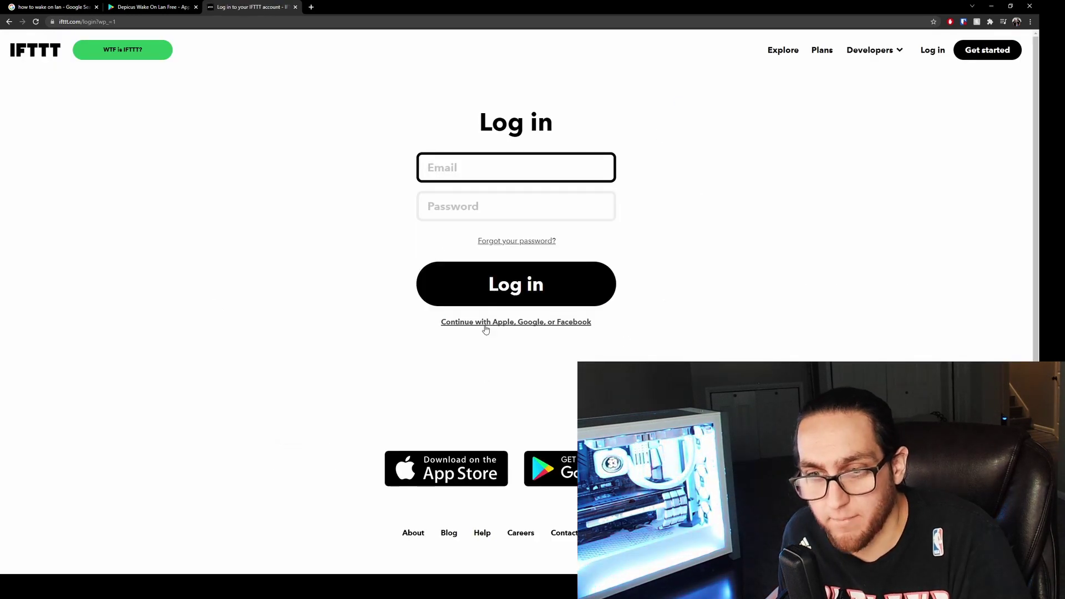
pyautogui.click(491, 322)
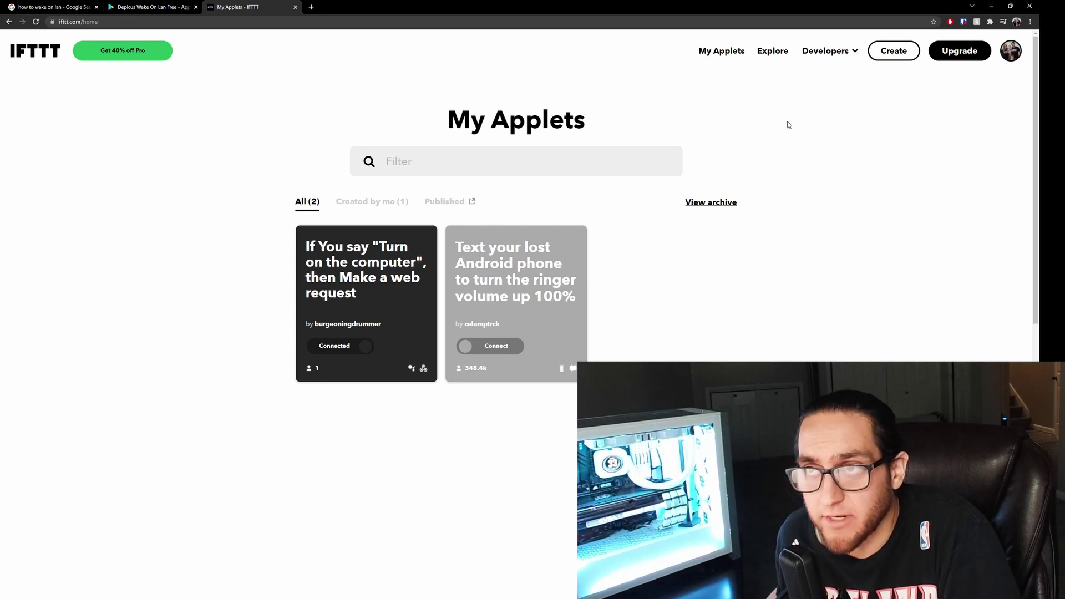
# Step: Create a new applet and start adding its If This trigger
pyautogui.click(887, 54)
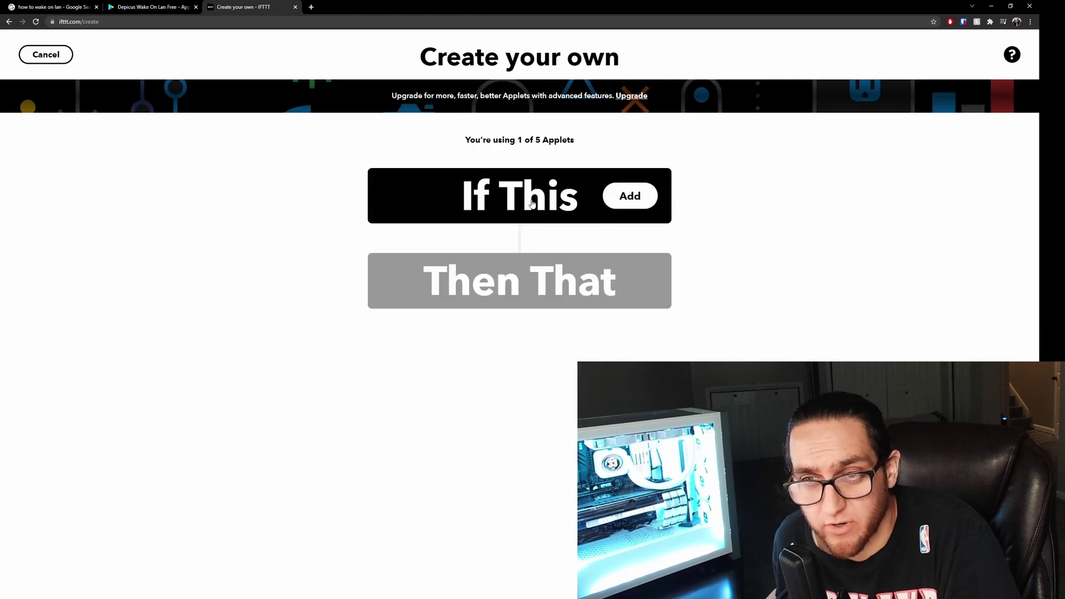
pyautogui.click(640, 202)
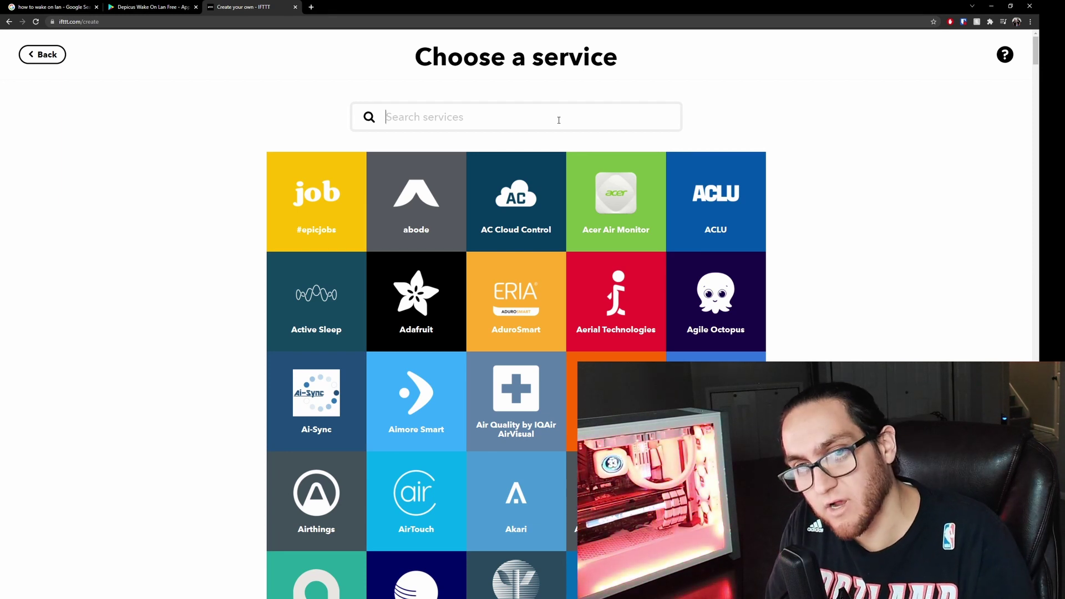
pyautogui.write('alev')
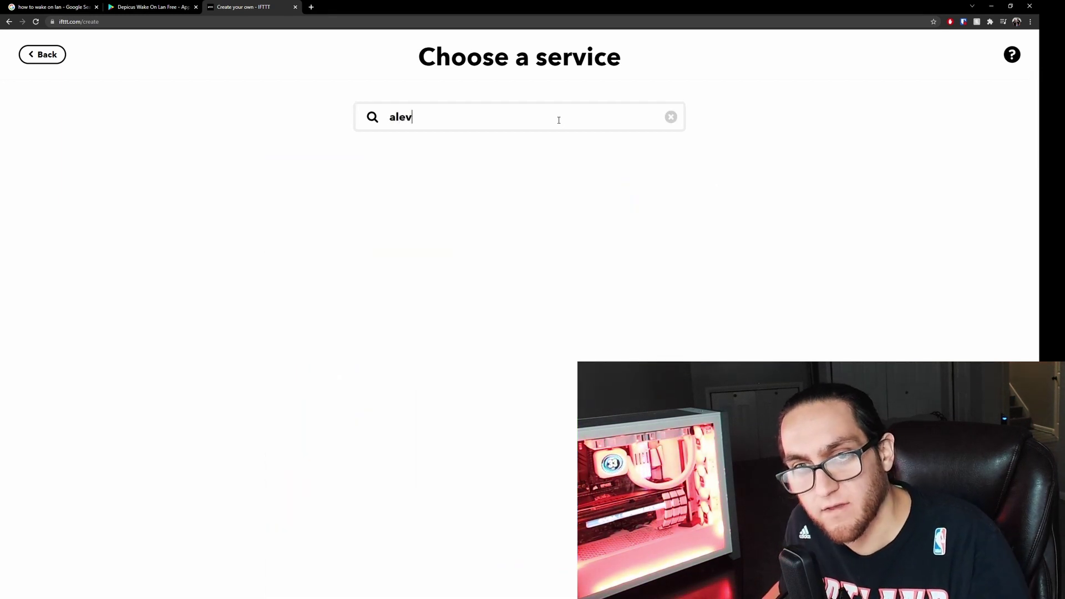
pyautogui.press('BackSpace')
pyautogui.write('x')
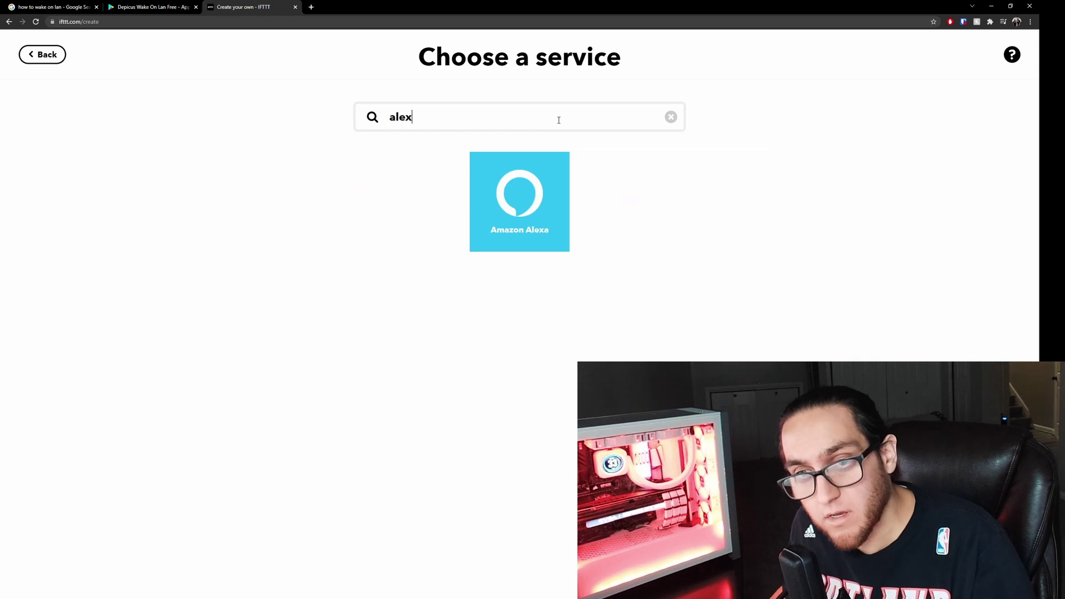
pyautogui.click(512, 207)
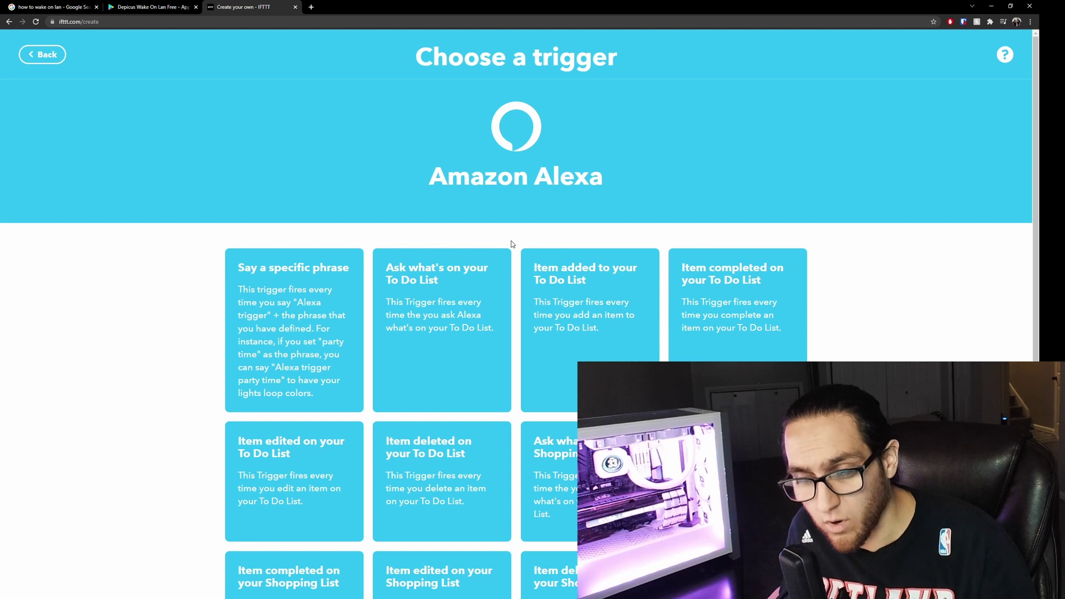
pyautogui.click(285, 307)
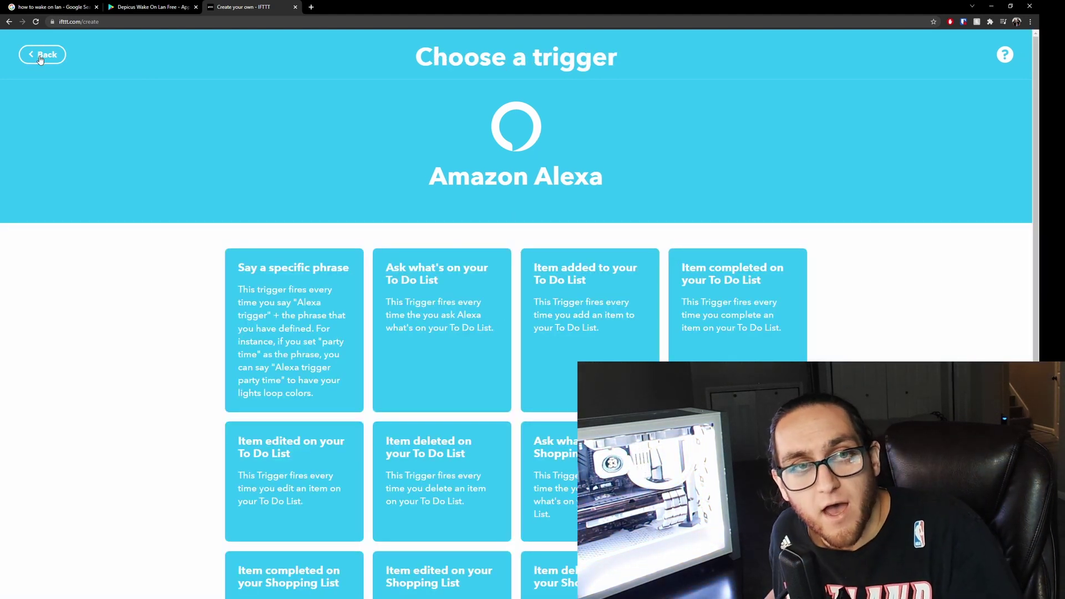
pyautogui.click(42, 57)
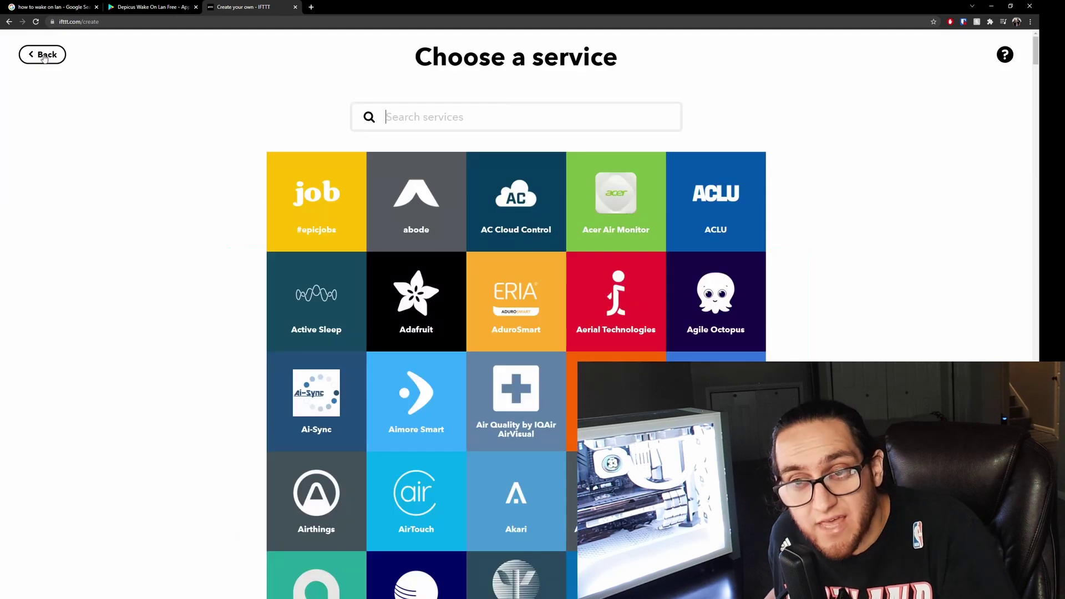
# Step: Search the services for "assis", select Google Assistant, and choose its "Say a simple phrase" trigger
pyautogui.click(424, 116)
pyautogui.write('assis')
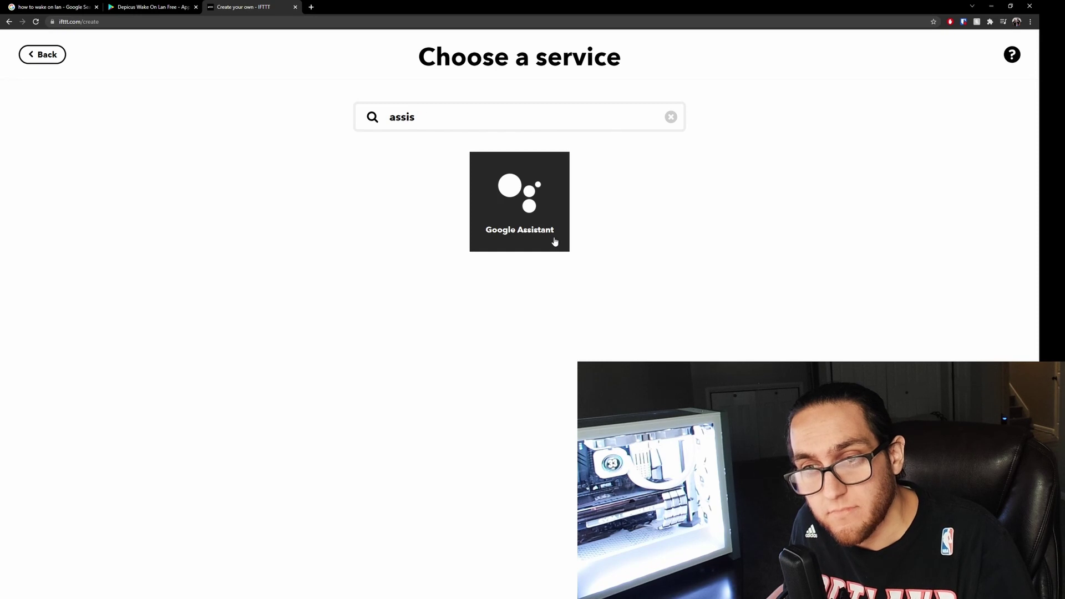
pyautogui.click(555, 241)
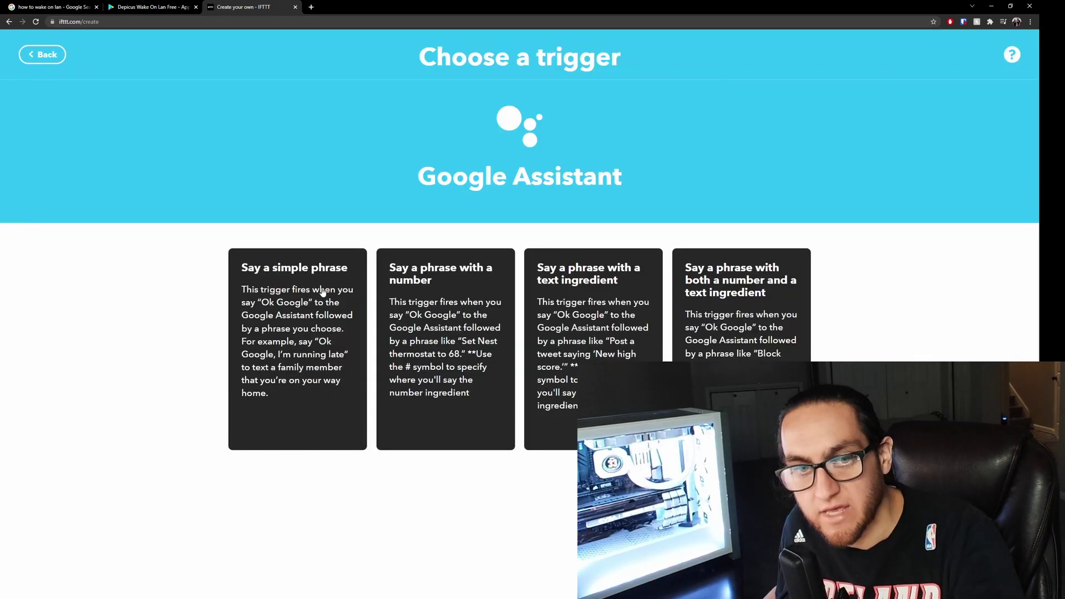
pyautogui.click(306, 320)
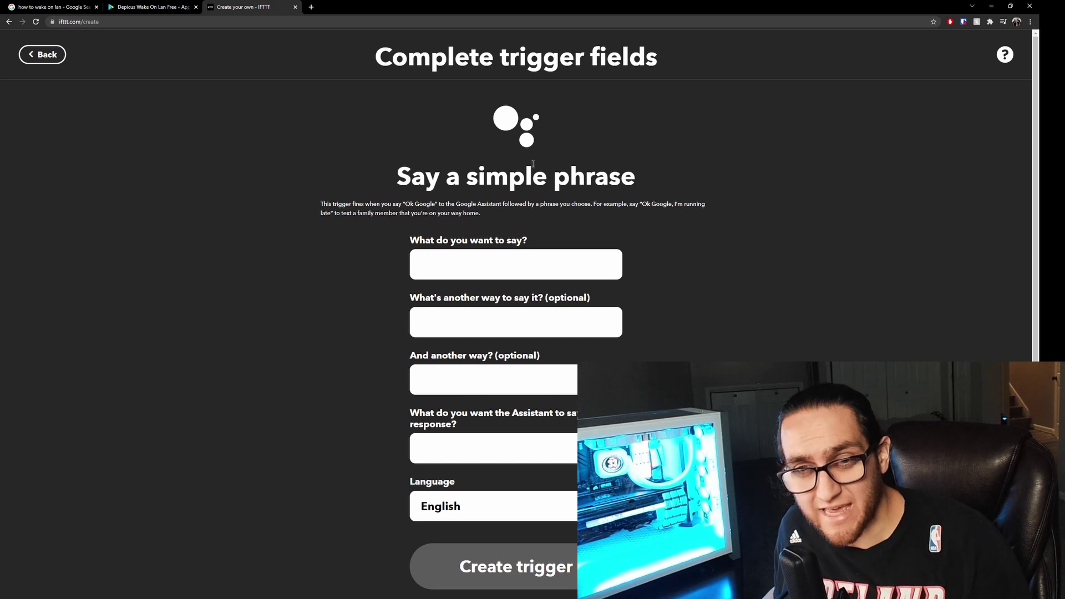
# Step: Create the trigger with the phrases "turn on the computer", "turn on my computer" and "boot it up", and the response "got it"
pyautogui.click(501, 270)
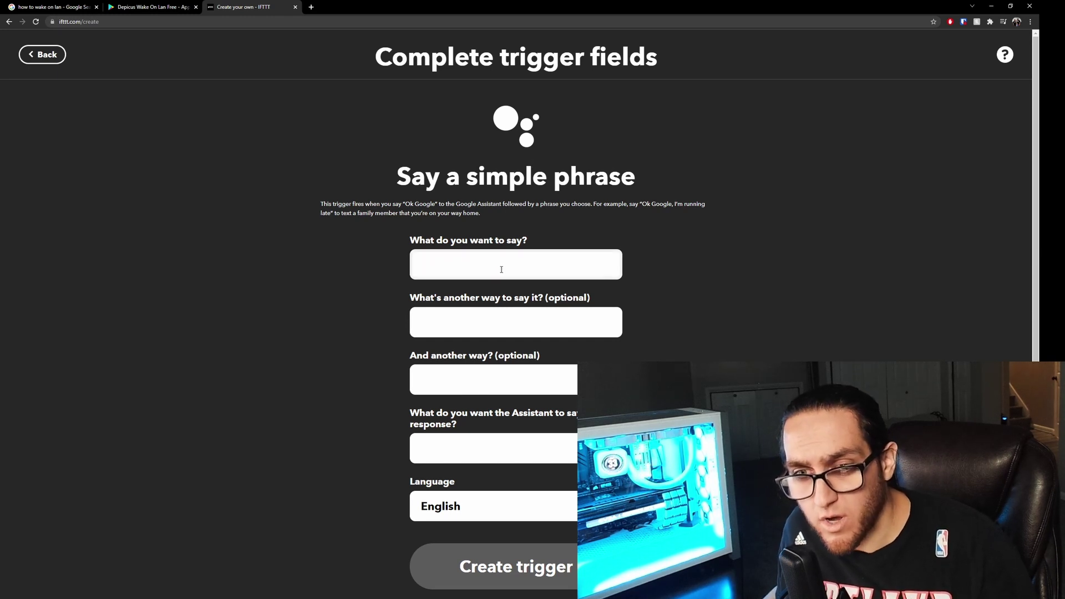
pyautogui.write('turn on')
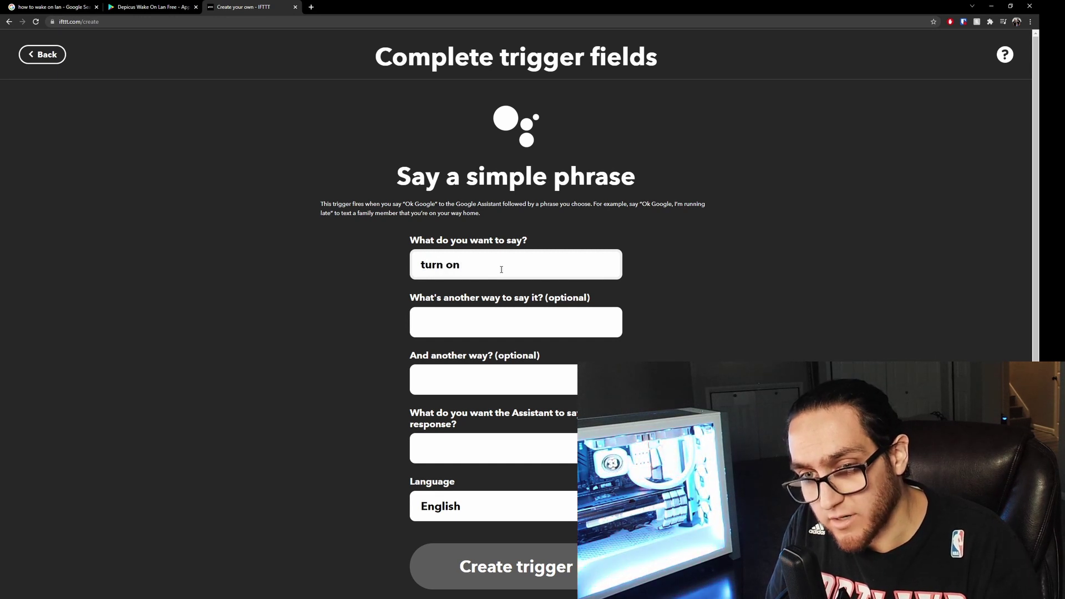
pyautogui.write(' the computer')
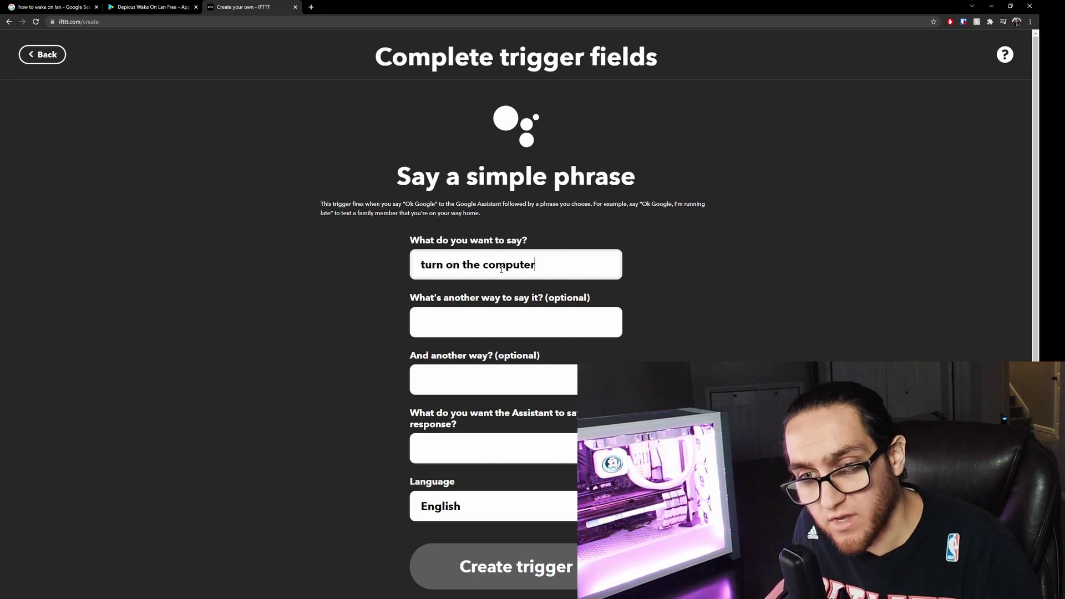
pyautogui.click(488, 329)
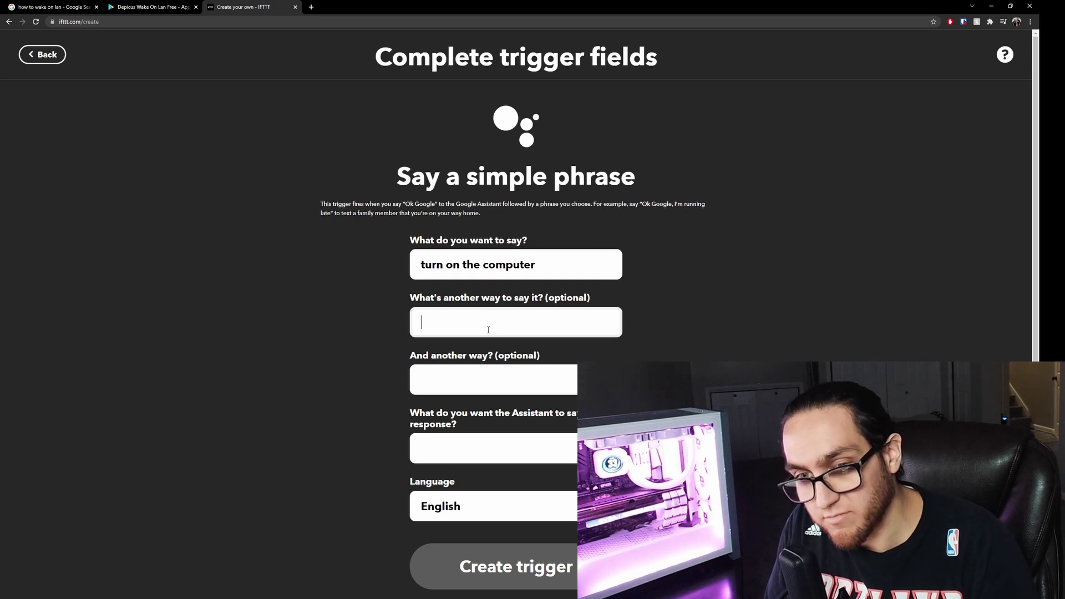
pyautogui.write('turn on my computer')
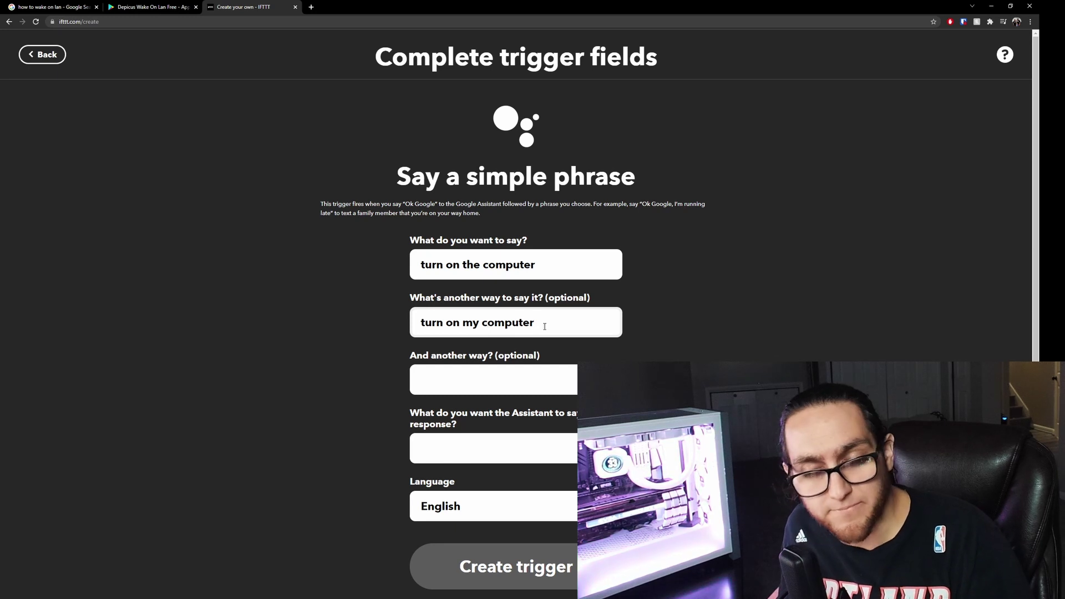
pyautogui.click(489, 377)
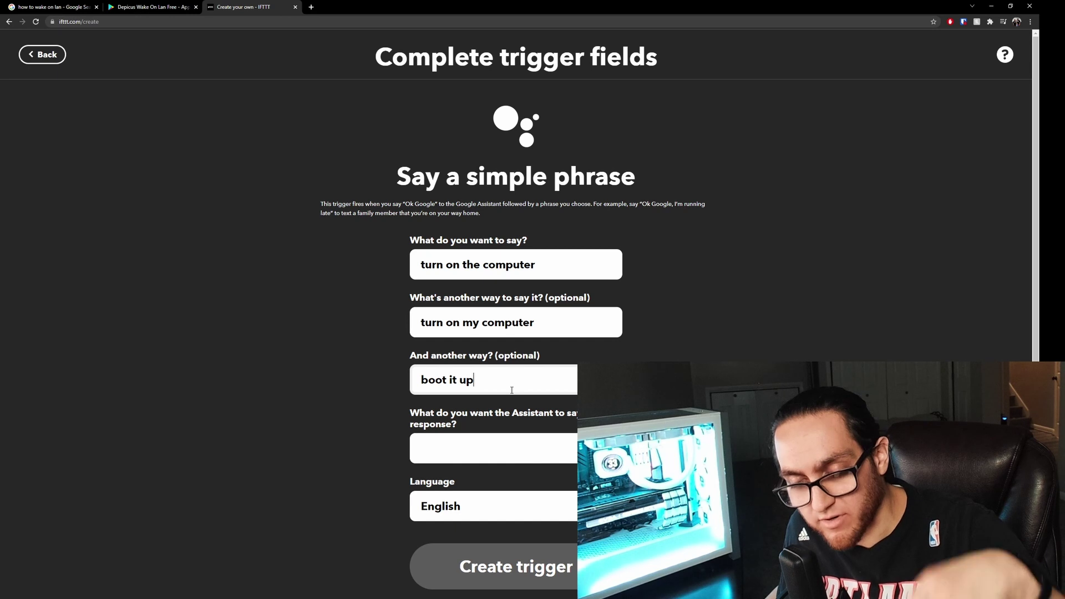
pyautogui.click(458, 439)
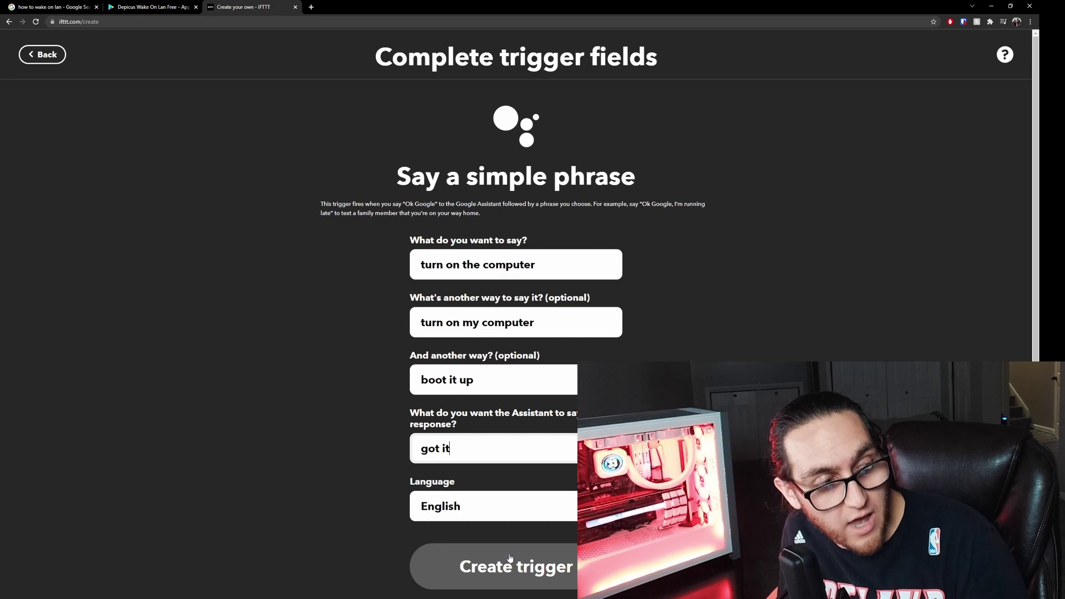
pyautogui.click(484, 560)
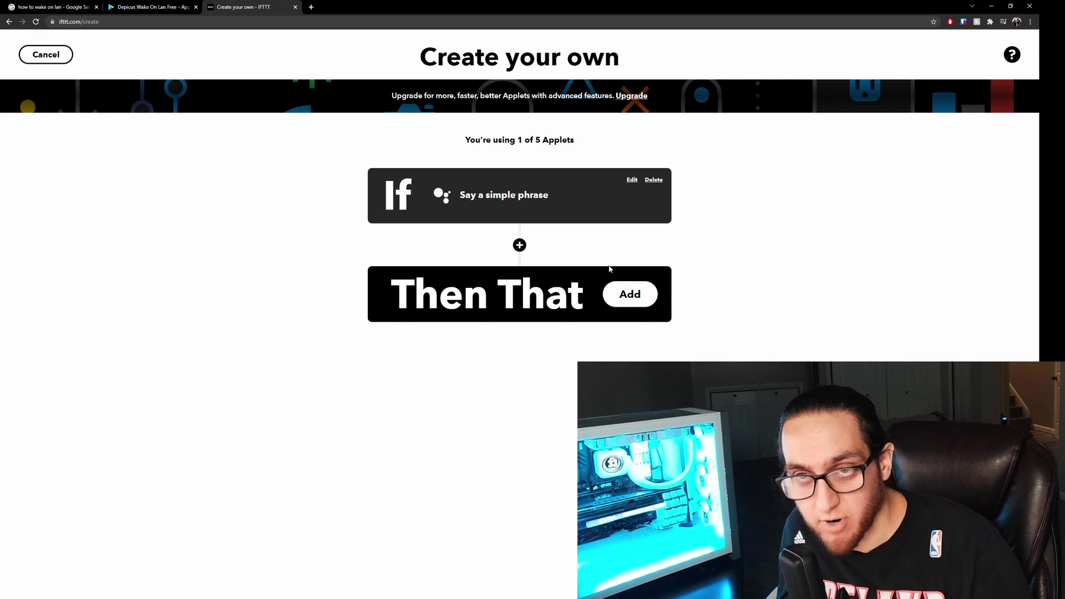
# Step: Start adding the Then That action, search the services for "web", and choose the Webhooks action "Make a web request"
pyautogui.click(630, 304)
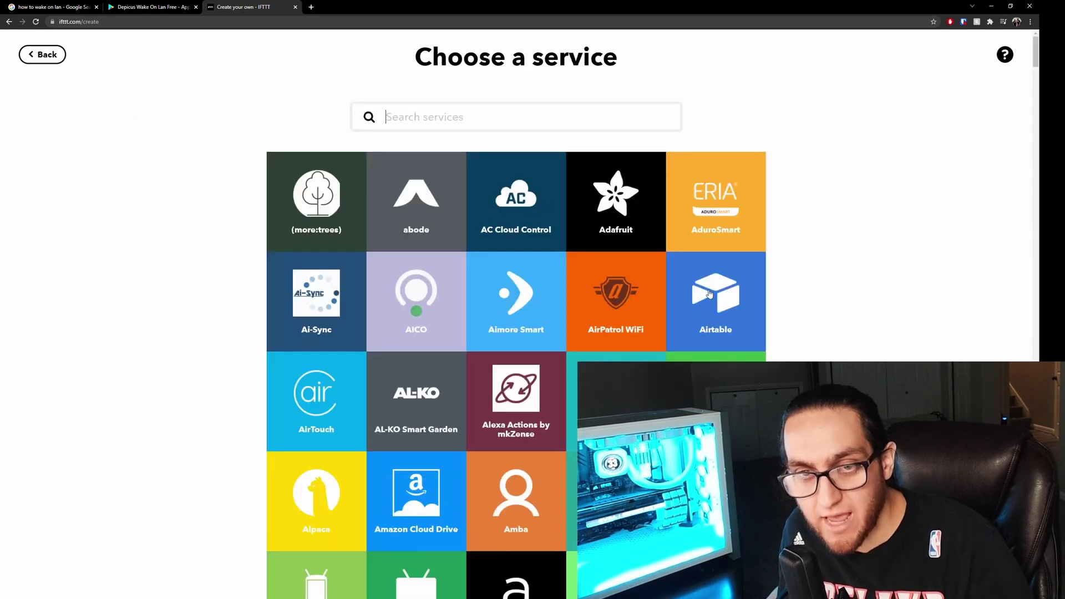
pyautogui.click(474, 117)
pyautogui.write('web')
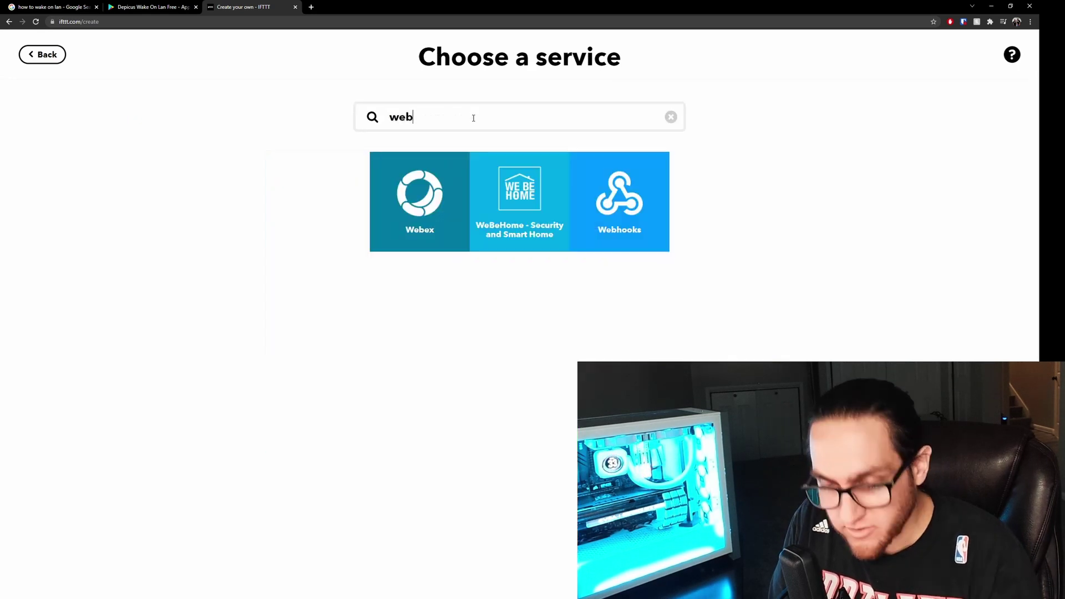
pyautogui.click(619, 187)
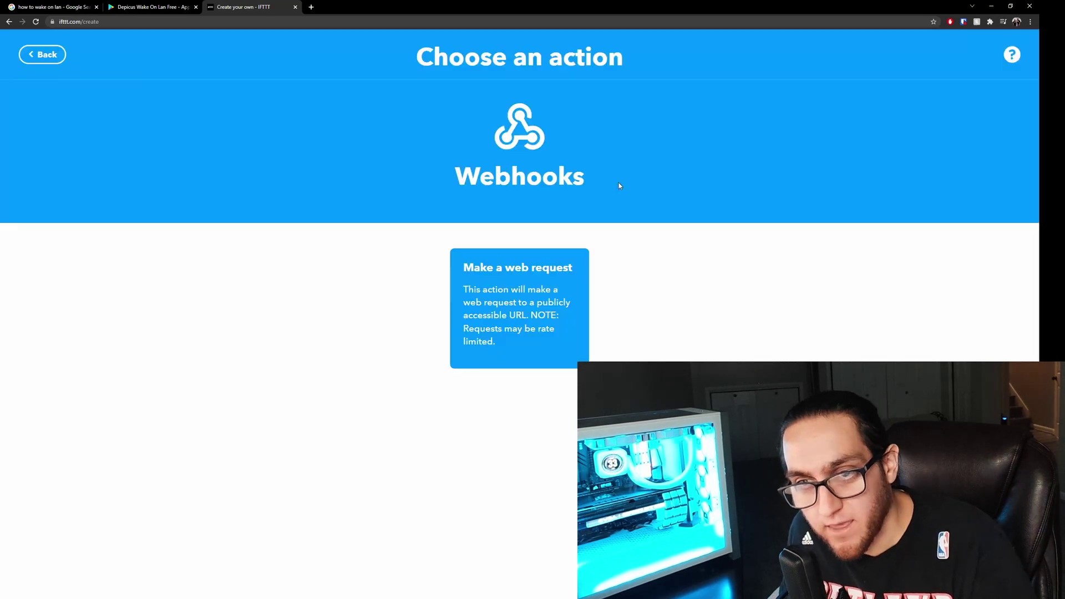
pyautogui.click(517, 298)
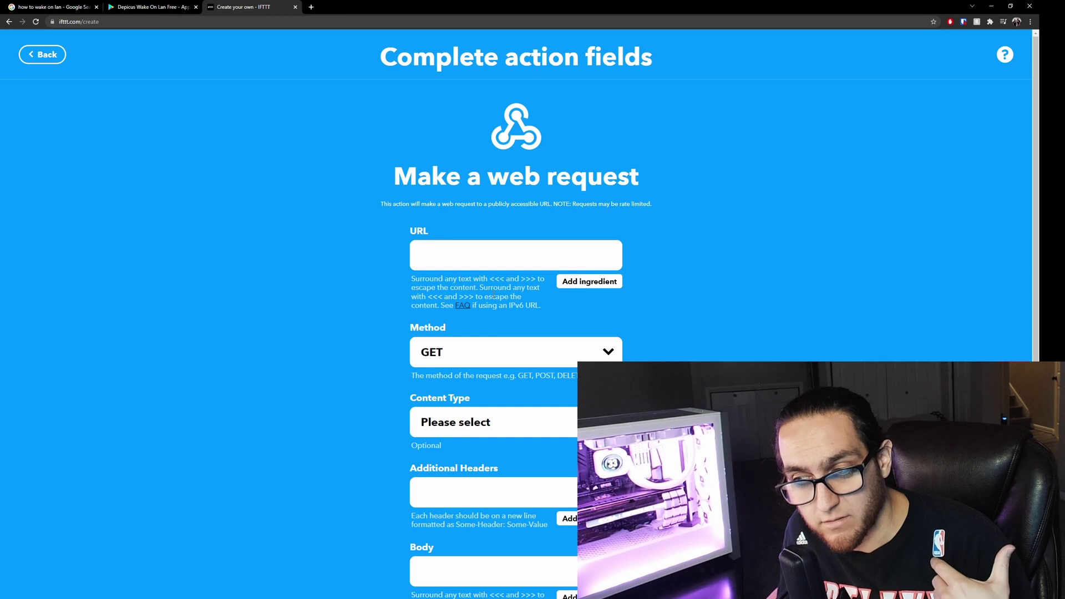
# Step: Create the web request action with google.com as its URL, and continue to the applet's final review
pyautogui.click(481, 256)
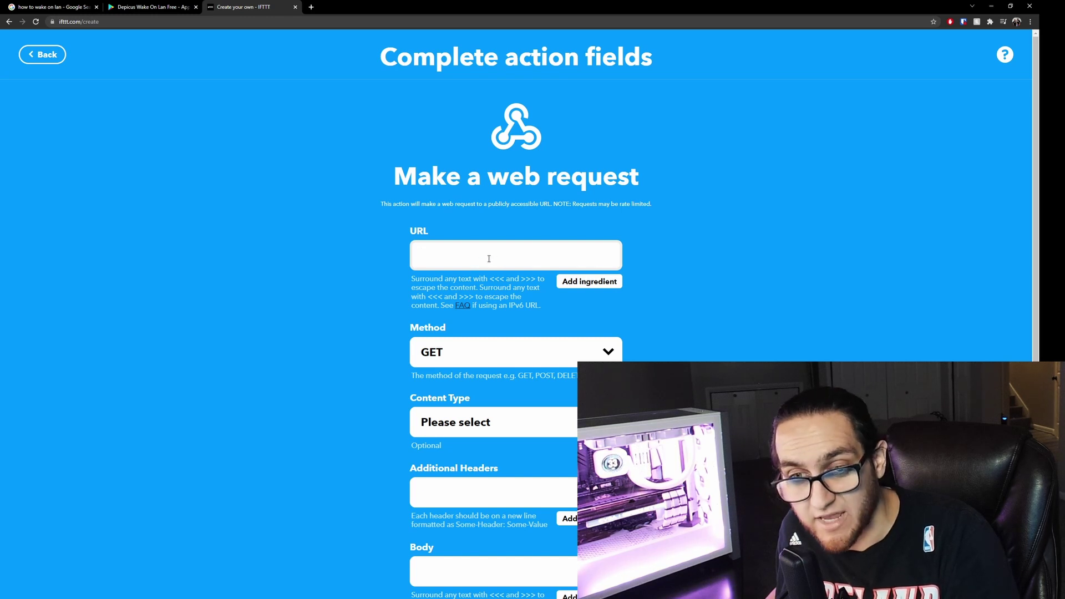
pyautogui.write('google.com')
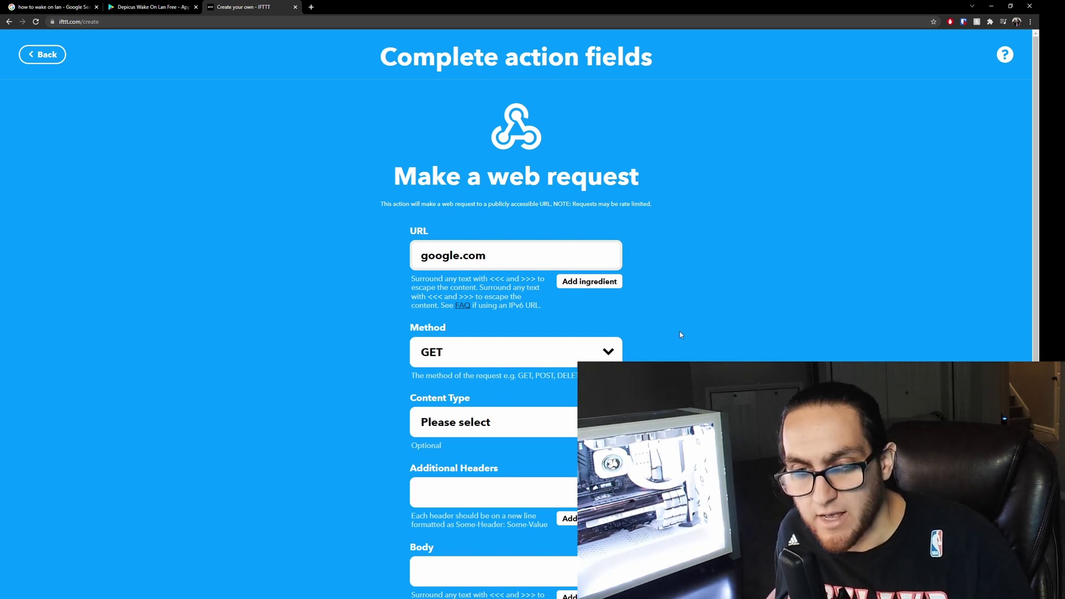
pyautogui.scroll(-2, 680, 334)
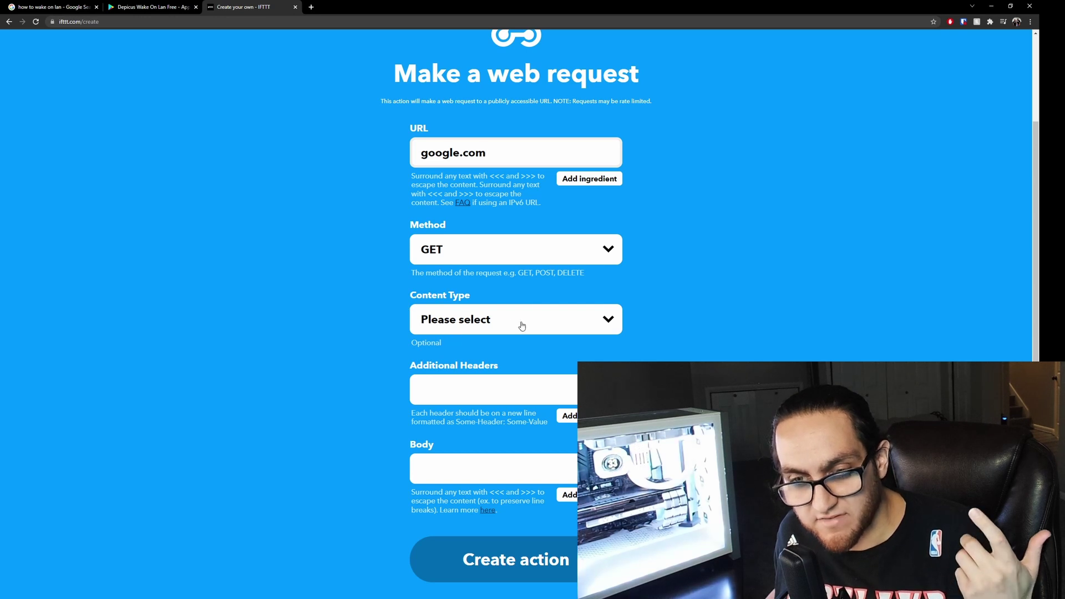
pyautogui.click(484, 388)
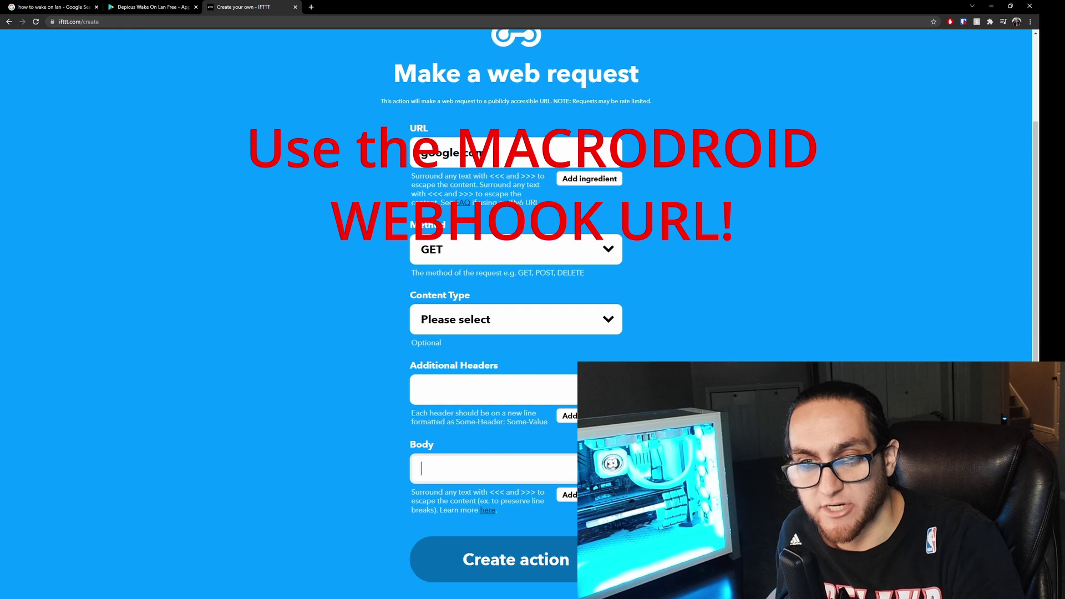
pyautogui.click(499, 469)
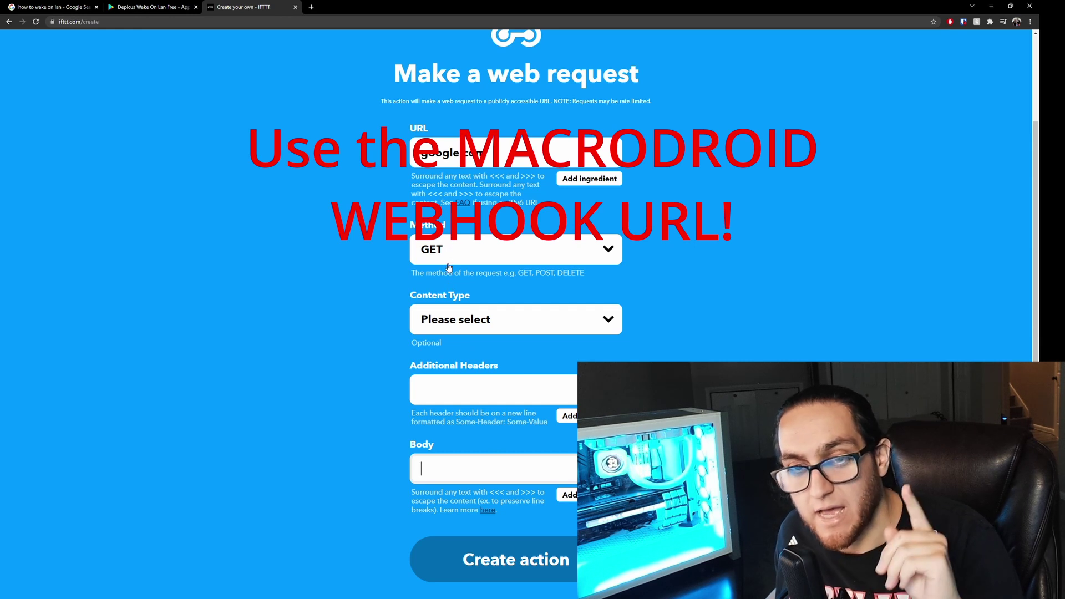
pyautogui.click(518, 560)
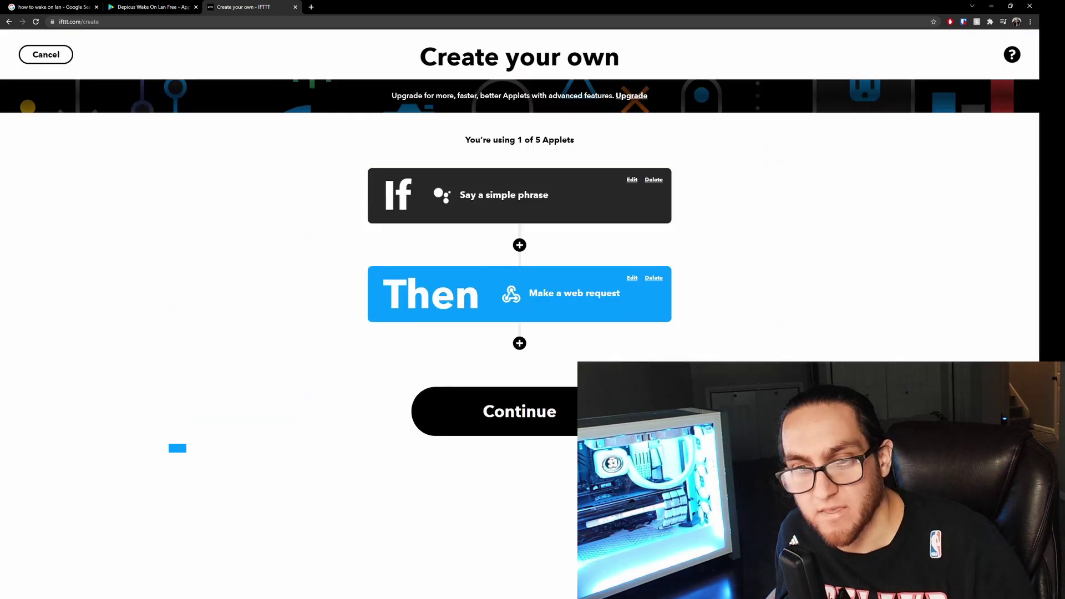
pyautogui.click(513, 428)
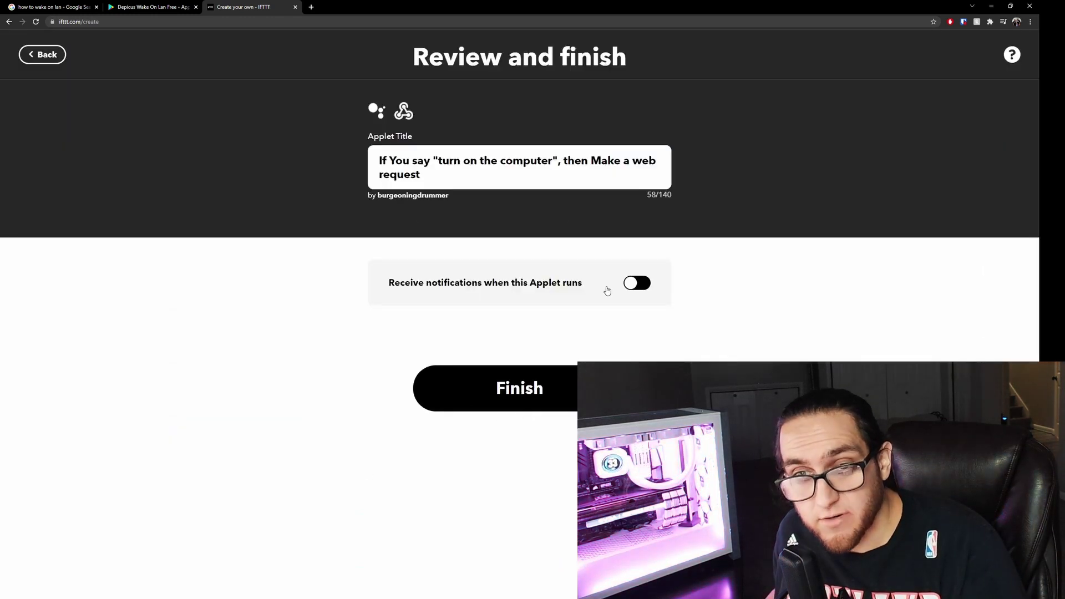